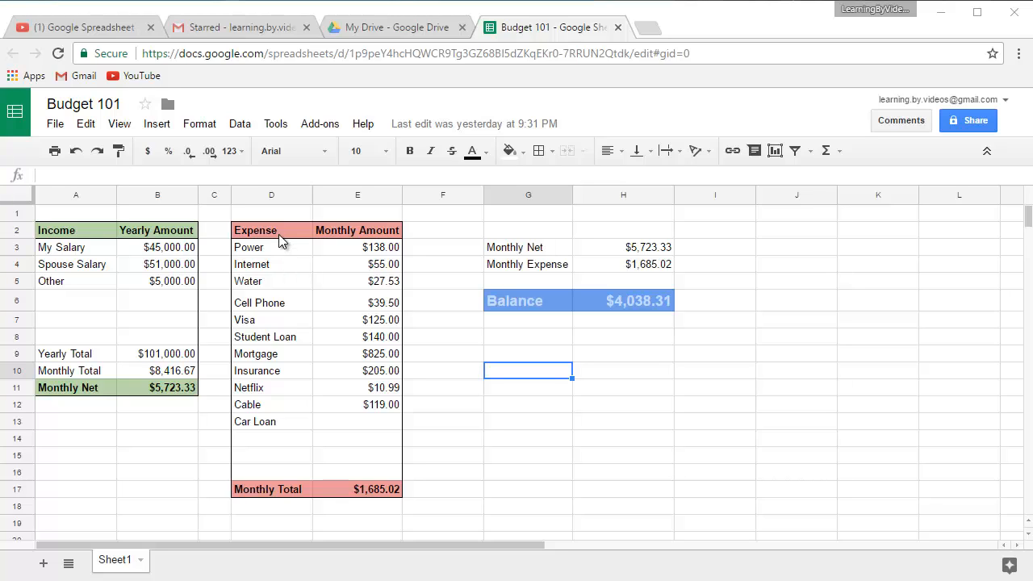
Rename the Expense header in cell D2 to "Fixed Expense".
left_click(279, 232)
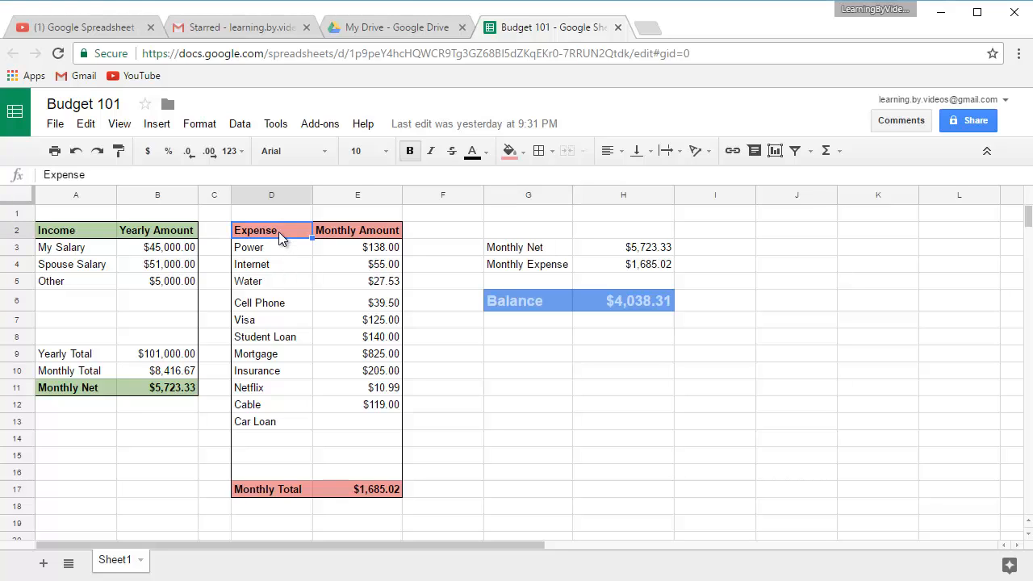
type("Fixed")
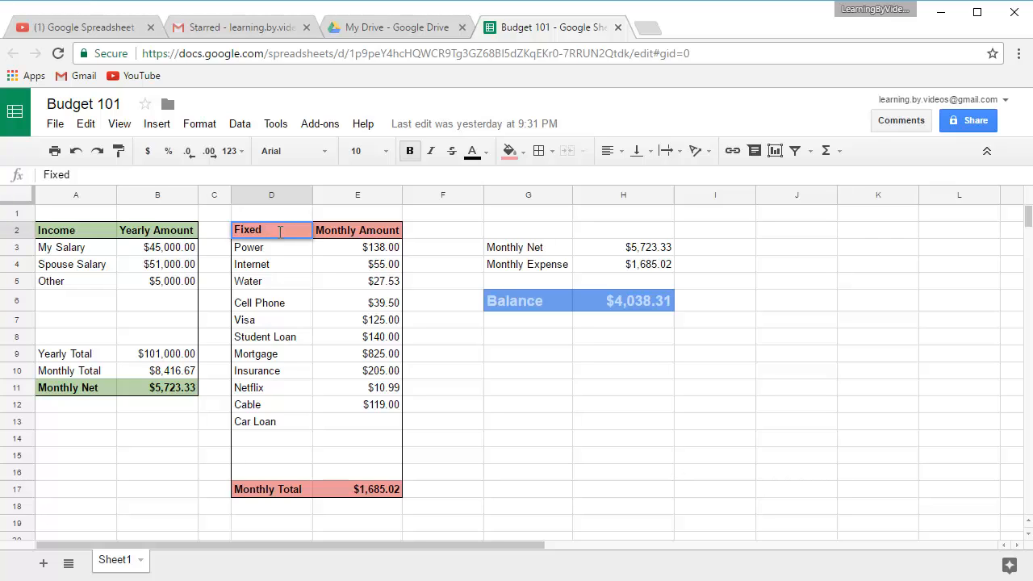
type("Expes")
type("ne")
key("BackSpace")
key("BackSpace")
key("BackSpace")
type("nse")
key("Return")
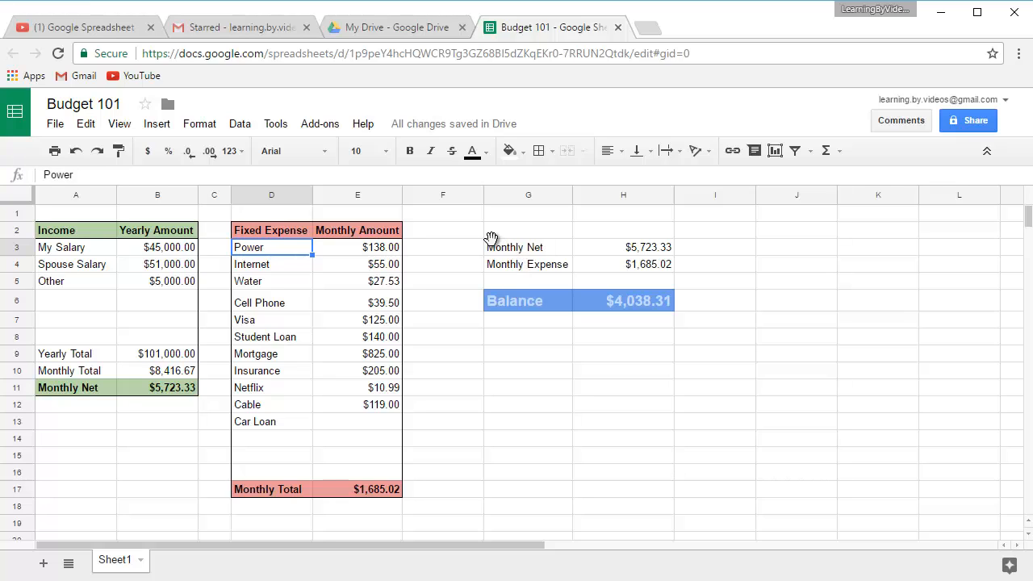
Move the summary block from Monthly Net through Balance up one row so that it starts in cell G2.
mouse_move(491, 242)
left_mouse_down()
mouse_move(645, 282)
mouse_move(663, 311)
left_mouse_up()
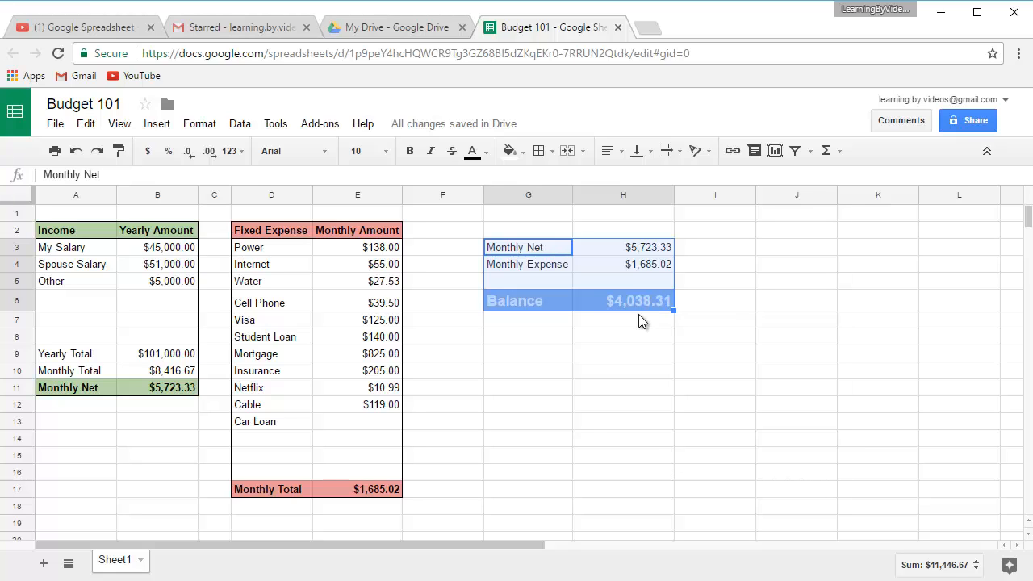
left_click_drag(637, 307, 864, 312)
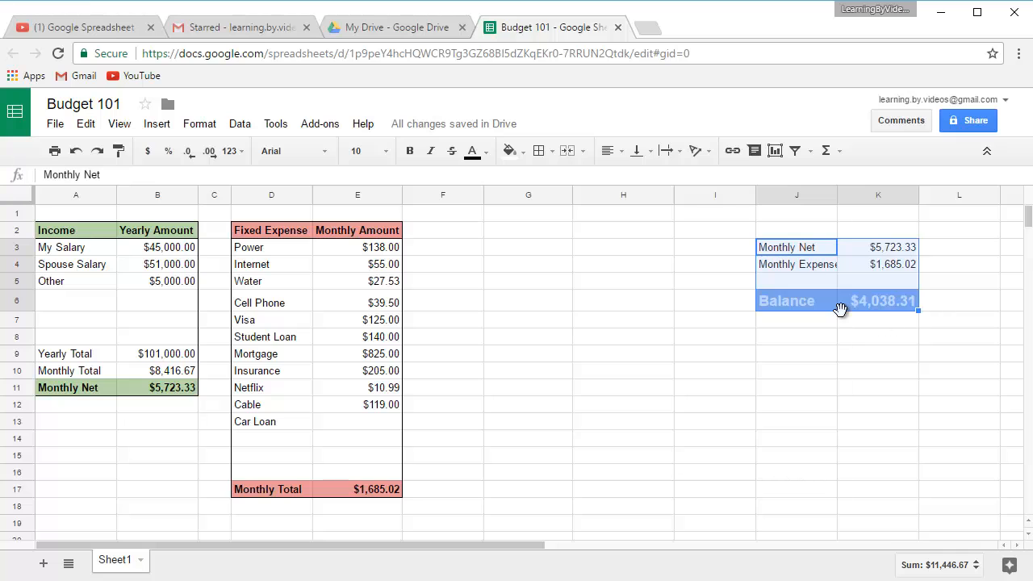
key("ctrl+c")
left_click_drag(829, 313, 640, 289)
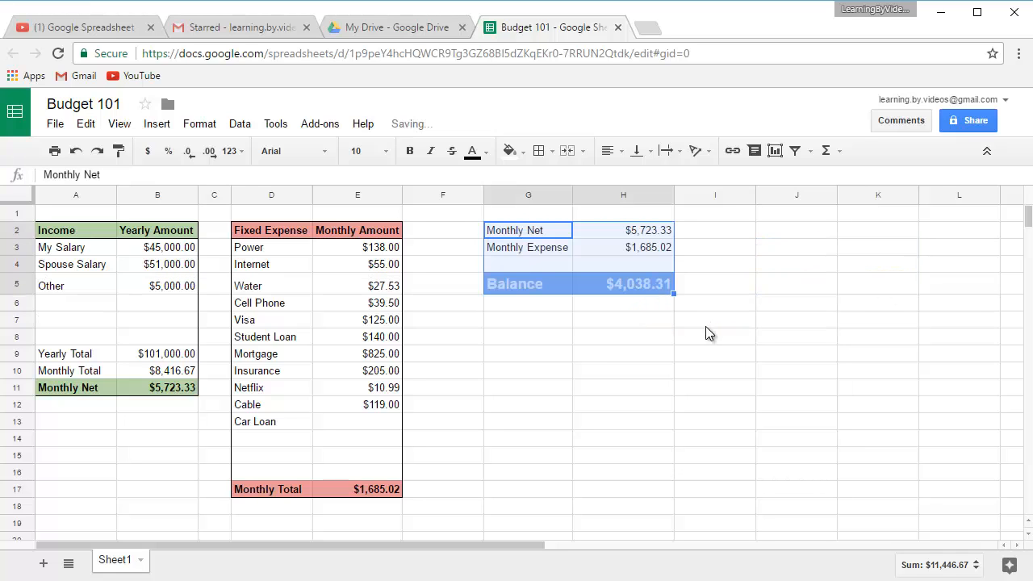
left_click(443, 195)
left_click(532, 319)
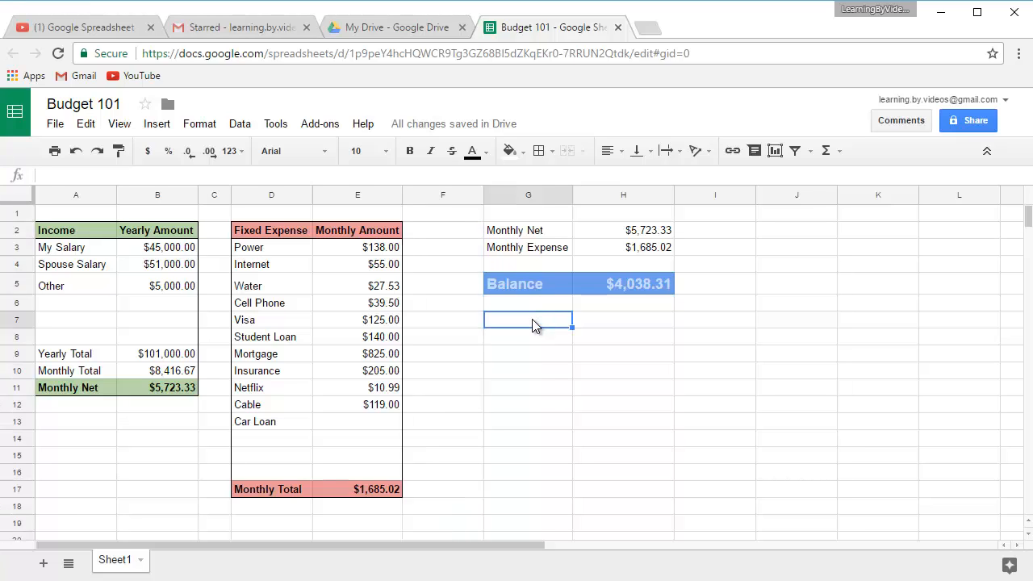
Insert three blank columns between column F and the Monthly Net and Balance summary block.
left_click(441, 196)
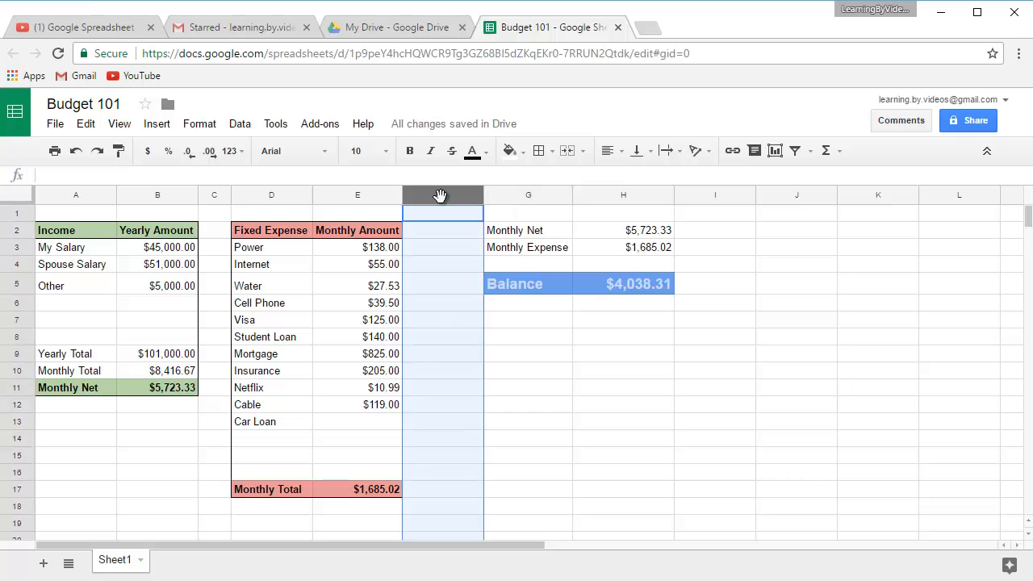
right_click(441, 196)
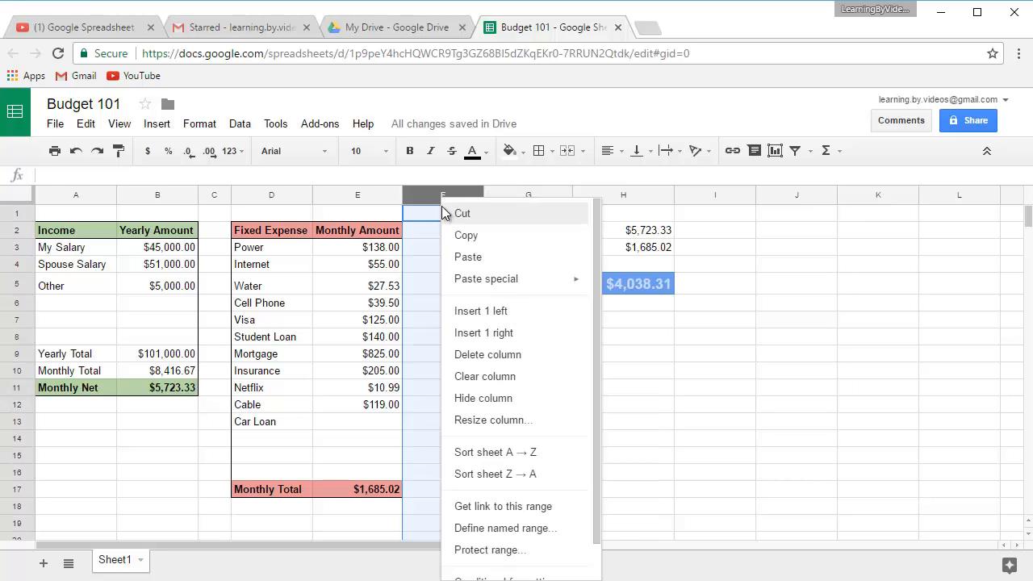
left_click(484, 333)
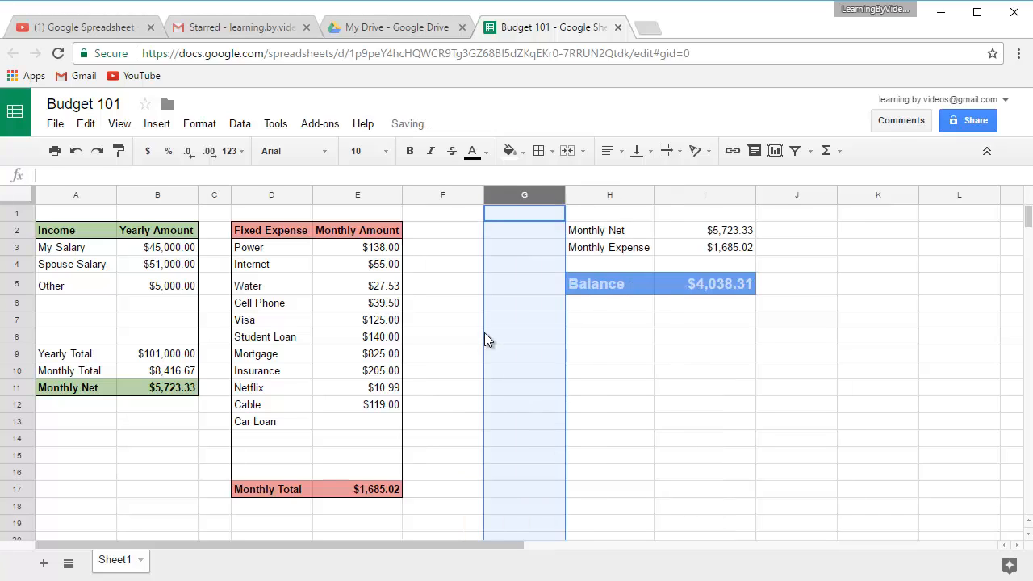
right_click(515, 194)
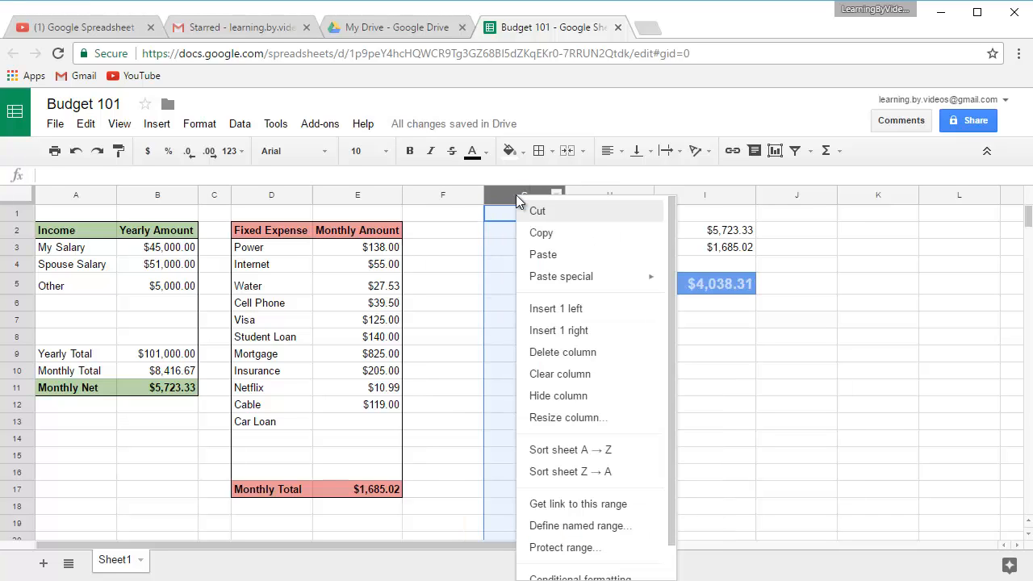
left_click(555, 331)
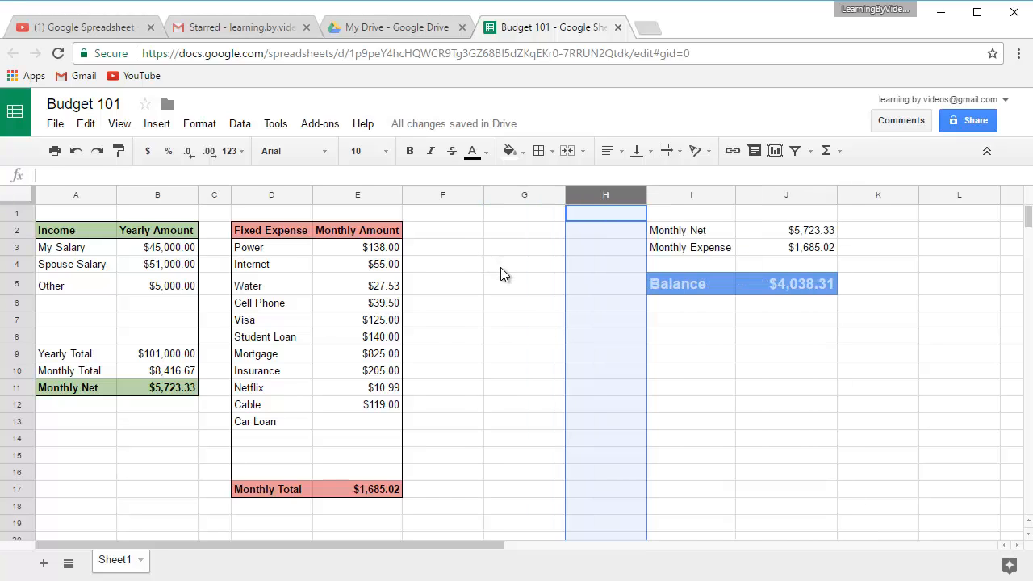
right_click(598, 197)
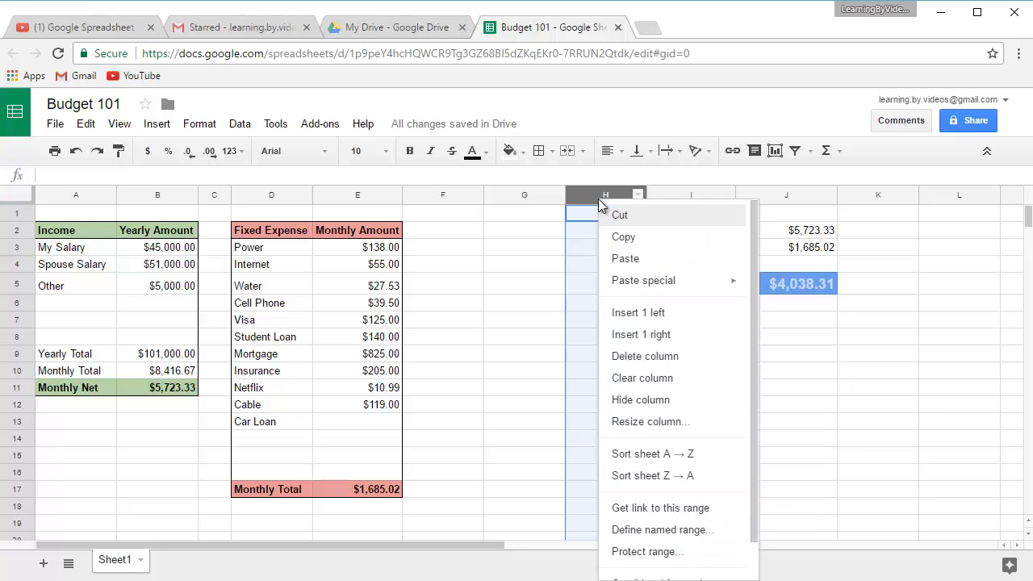
left_click(619, 335)
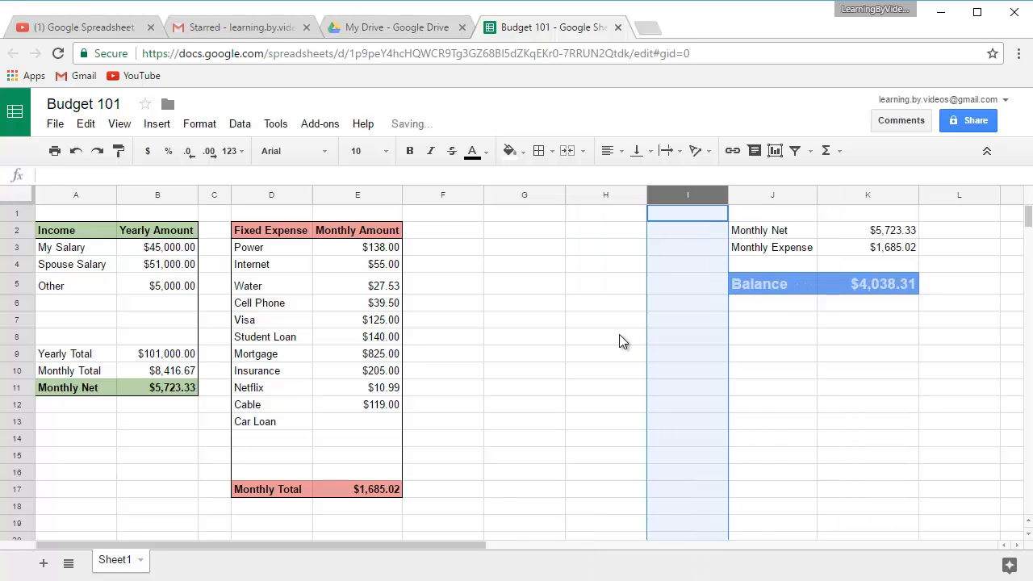
Copy the Fixed Expense table, D2 to E17, into cell G2 and narrow the blank column F between the two tables.
left_click(508, 234)
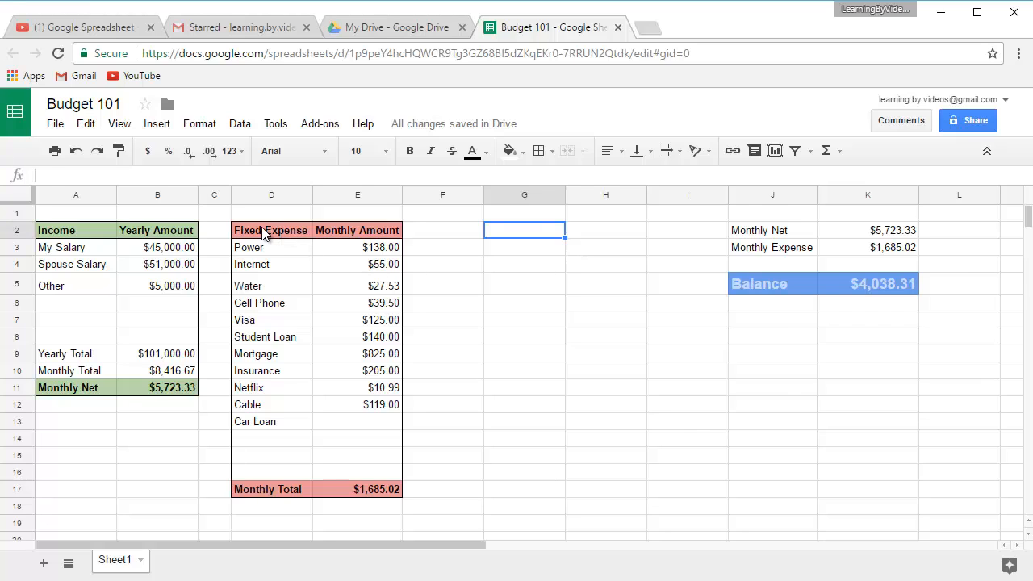
left_click(299, 234)
mouse_move(299, 234)
left_mouse_down()
mouse_move(351, 301)
mouse_move(352, 406)
mouse_move(370, 486)
left_mouse_up()
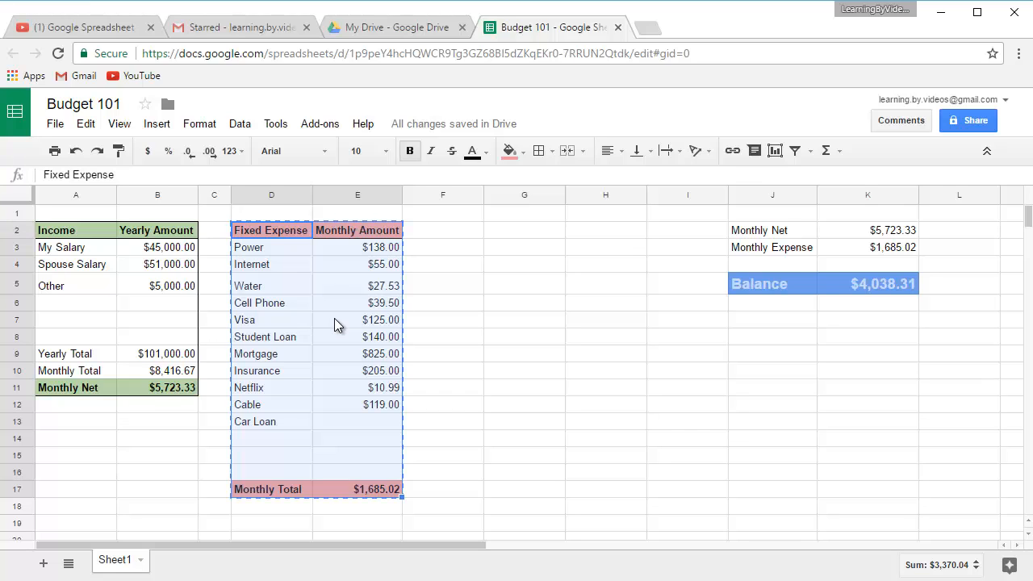
left_click(498, 232)
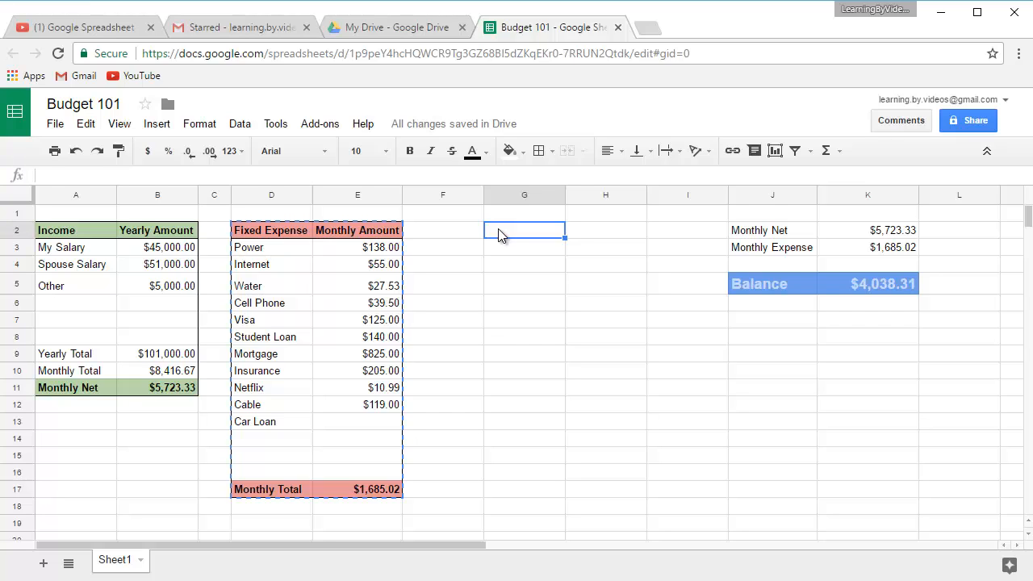
key("ctrl+v")
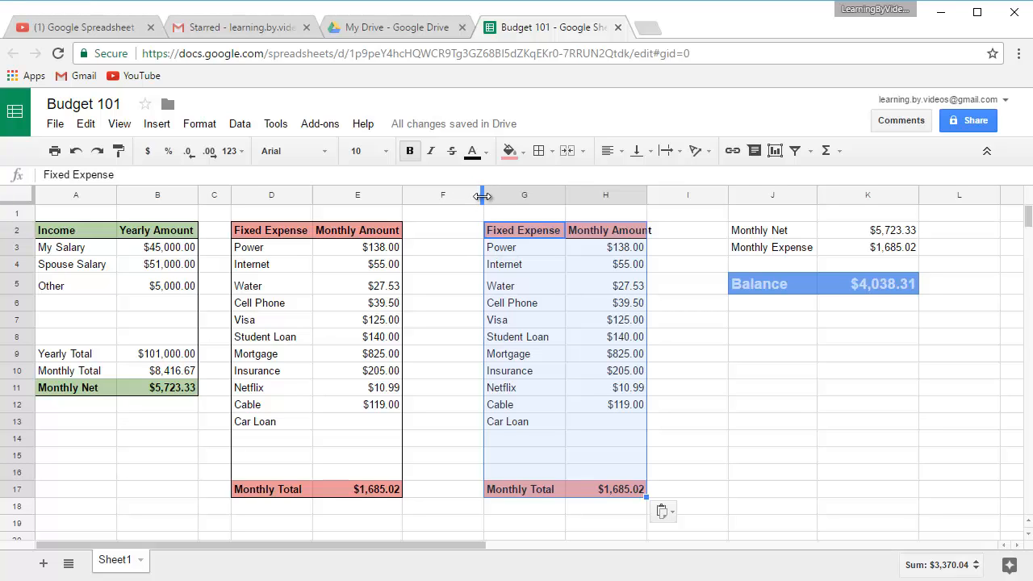
left_click_drag(482, 196, 434, 195)
left_click_drag(435, 195, 435, 195)
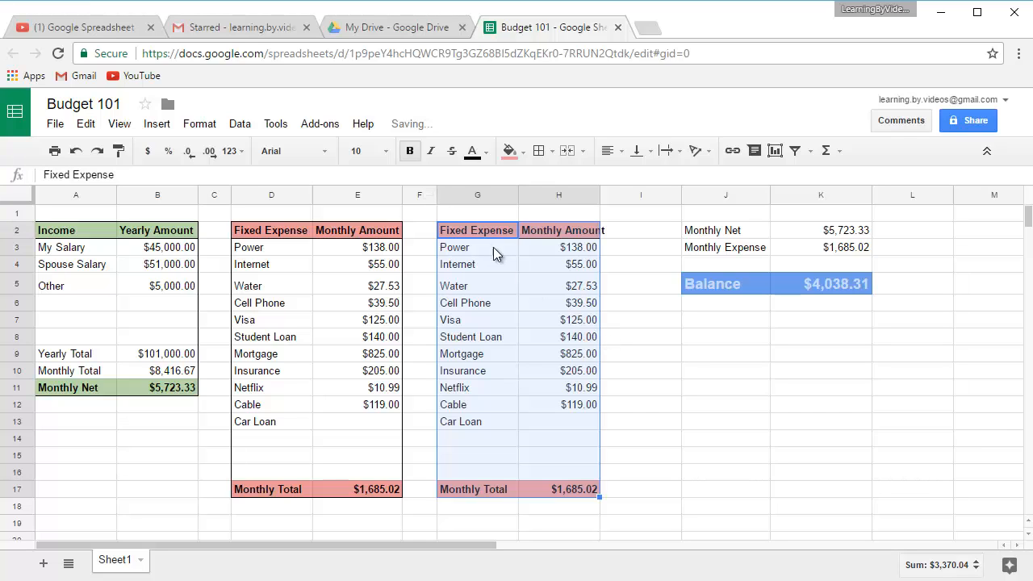
Rename the copied table's header in G2 to "Variable Expense" and fit column G to its text.
left_click(472, 231)
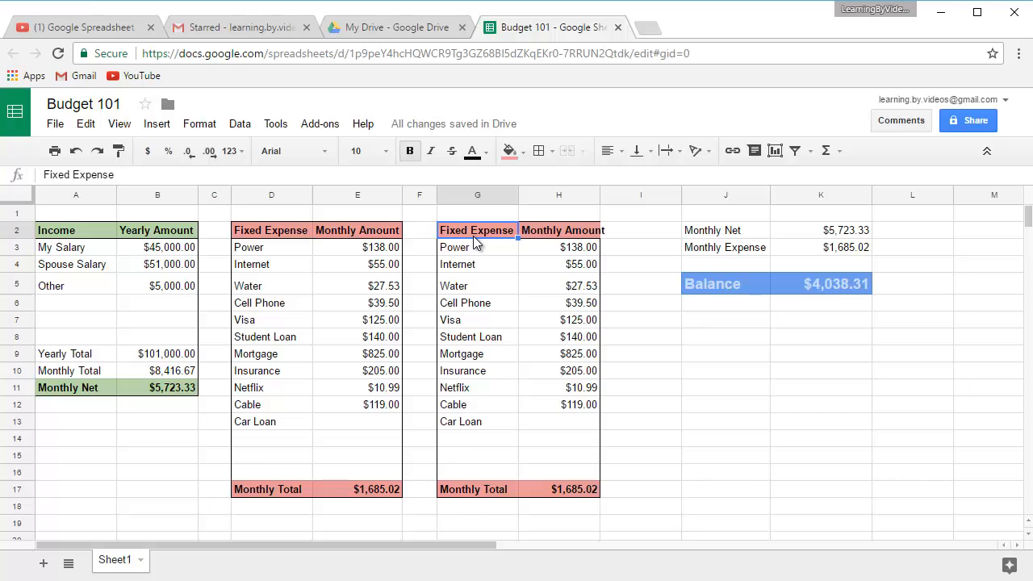
type("Varia")
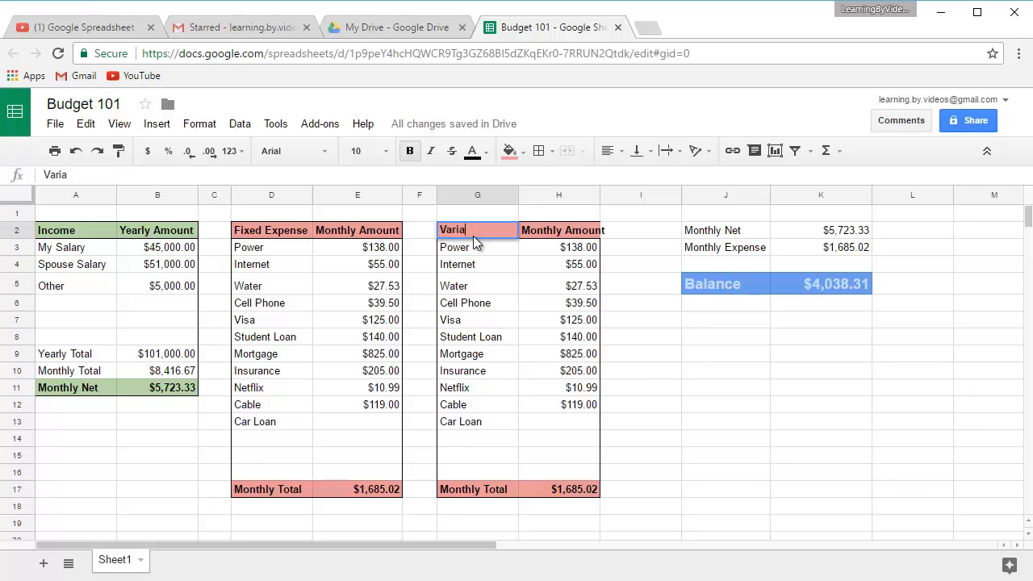
type("ble Expense")
key("Return")
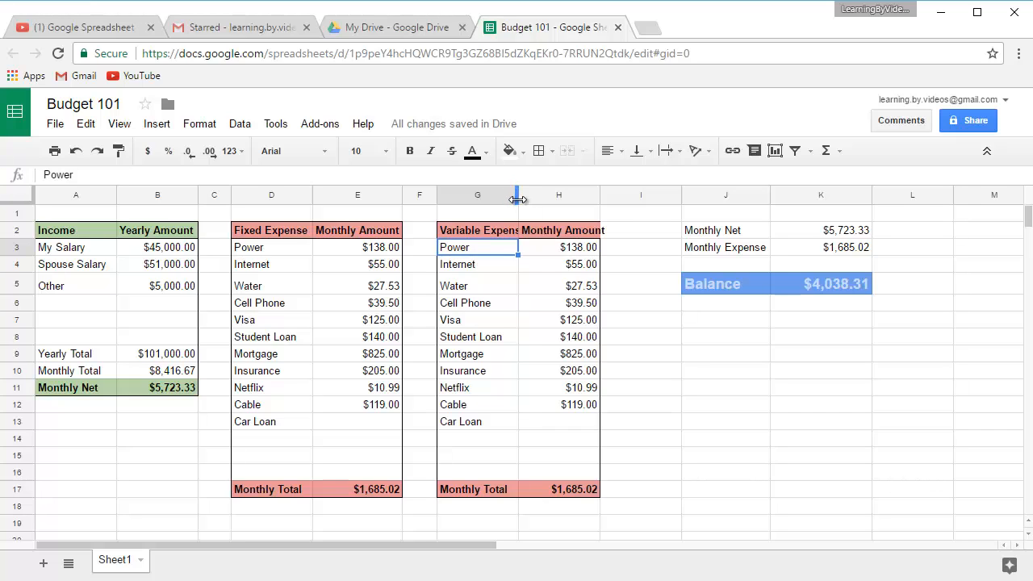
double_click(518, 199)
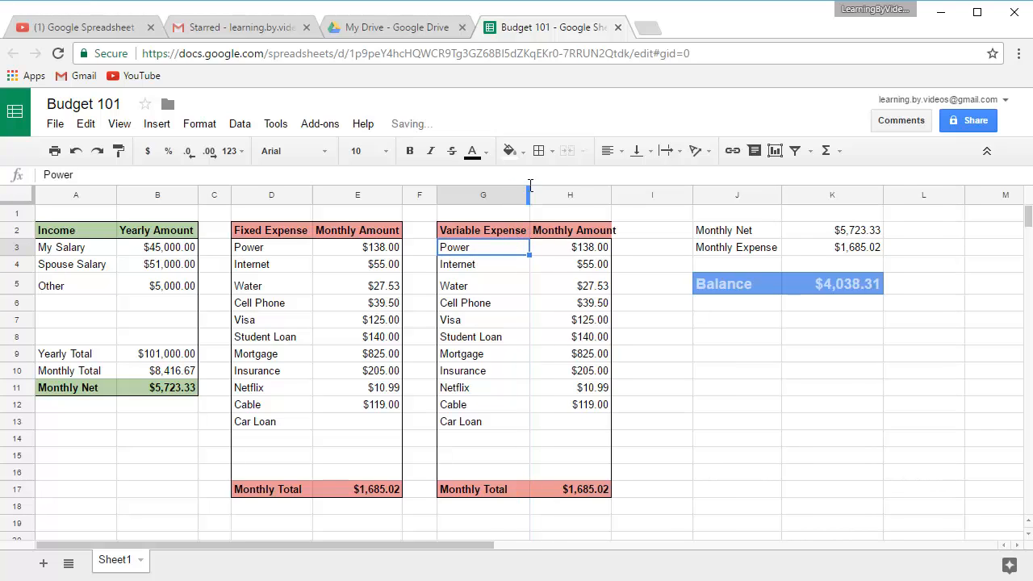
Clear the copied expense names and amounts in G3 to H14 and widen column H to fit the Monthly Amount header.
left_click(472, 231)
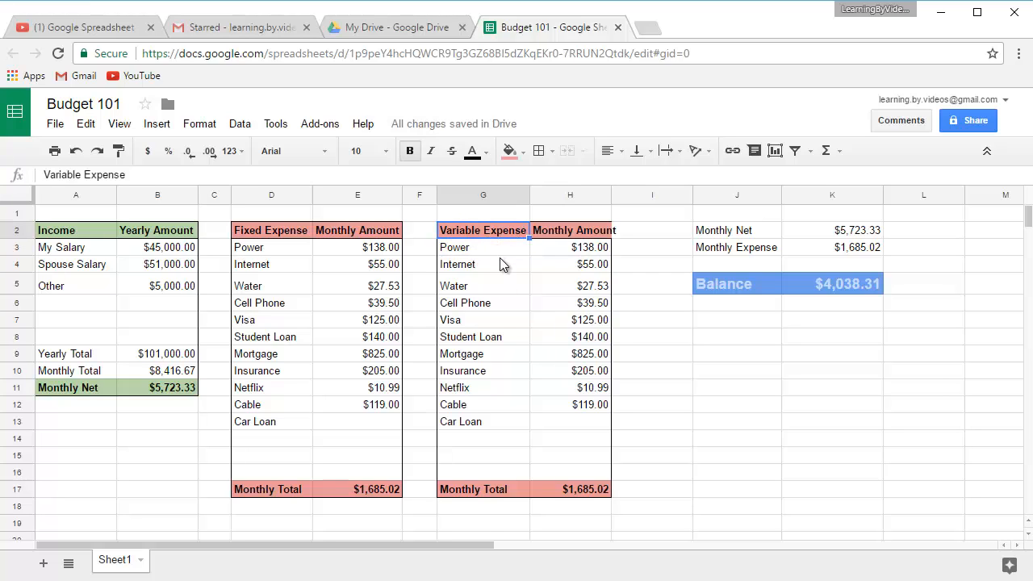
left_click_drag(483, 253, 573, 431)
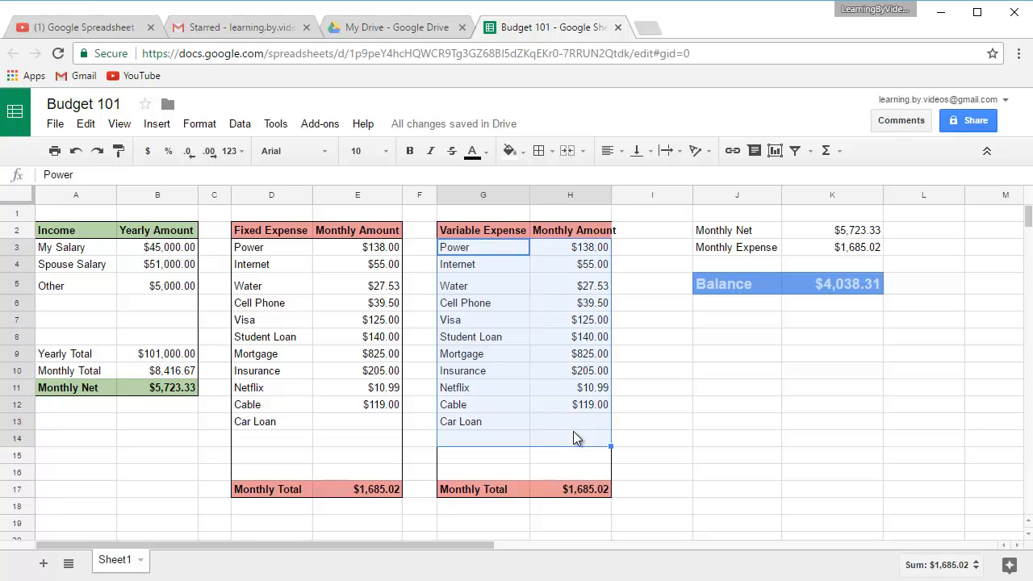
key("Delete")
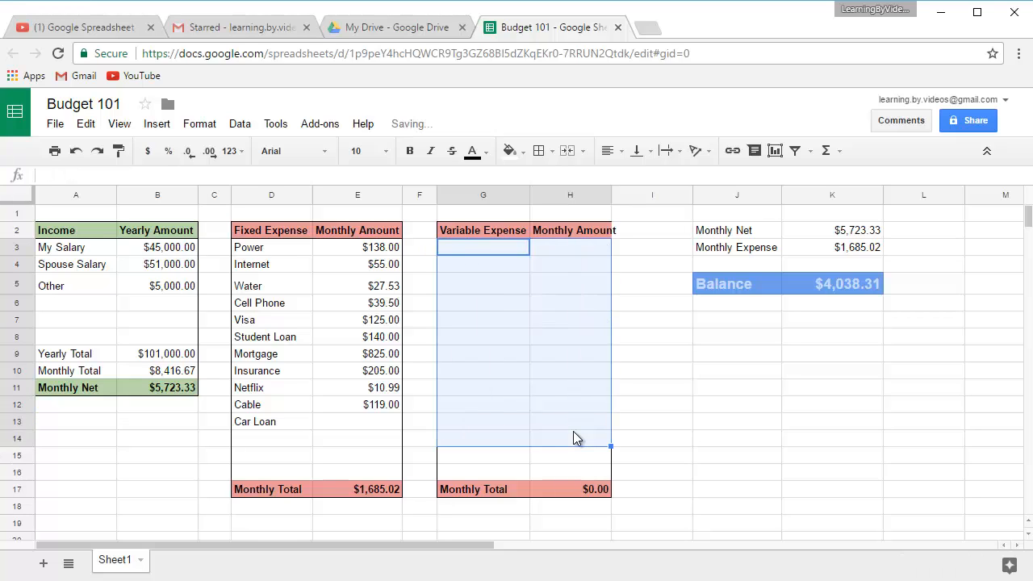
left_click(563, 367)
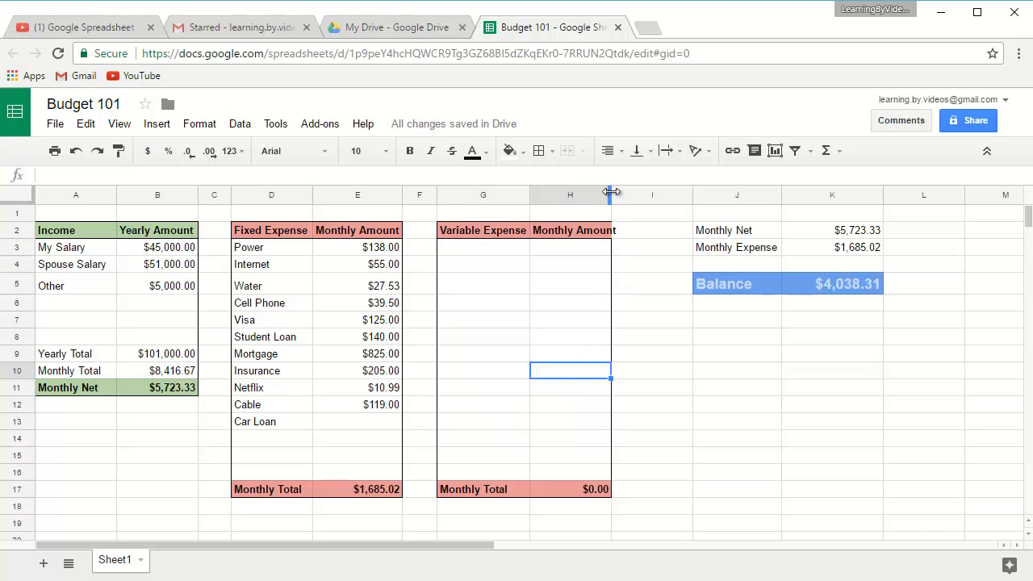
left_click_drag(612, 192, 619, 191)
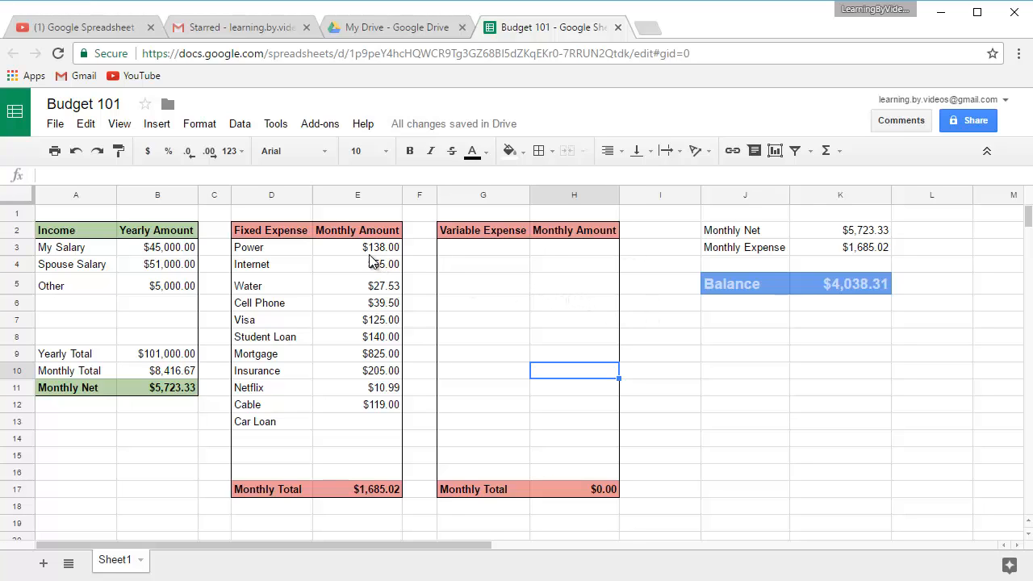
Add a Visa entry with a monthly amount of 125.00 in the first row of the Variable Expense table.
left_click(290, 320)
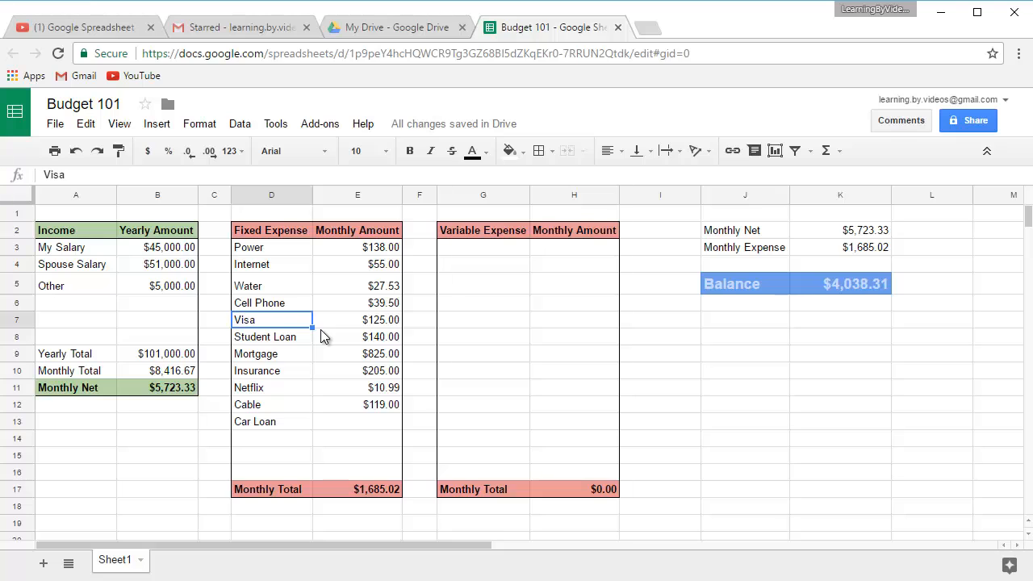
left_click(471, 249)
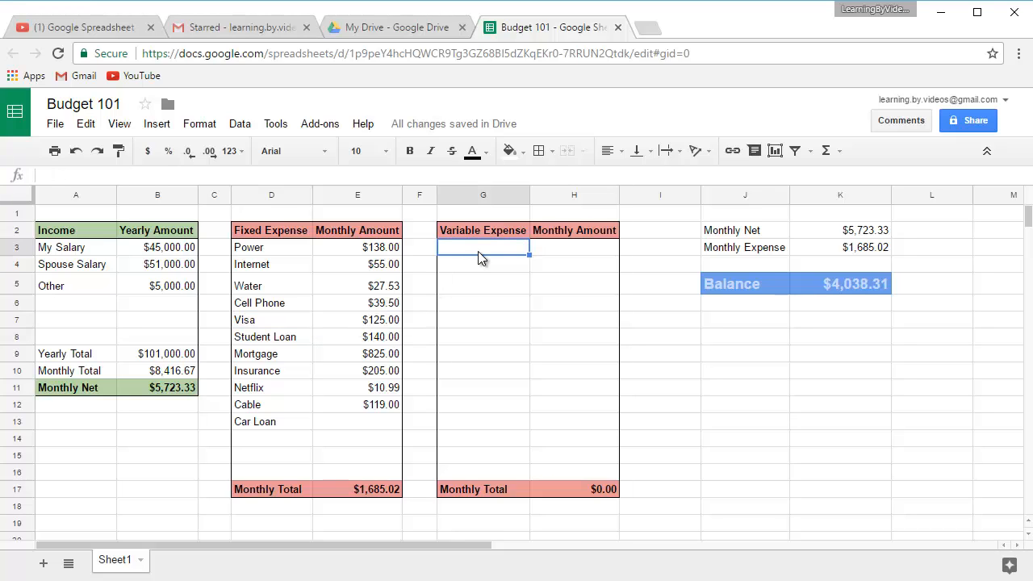
type("Visa")
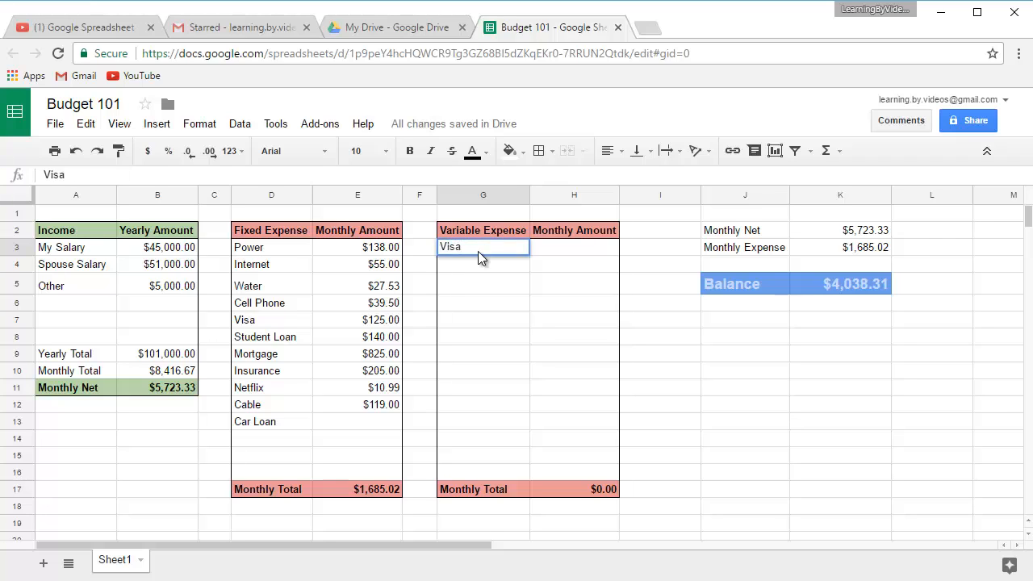
key("Tab")
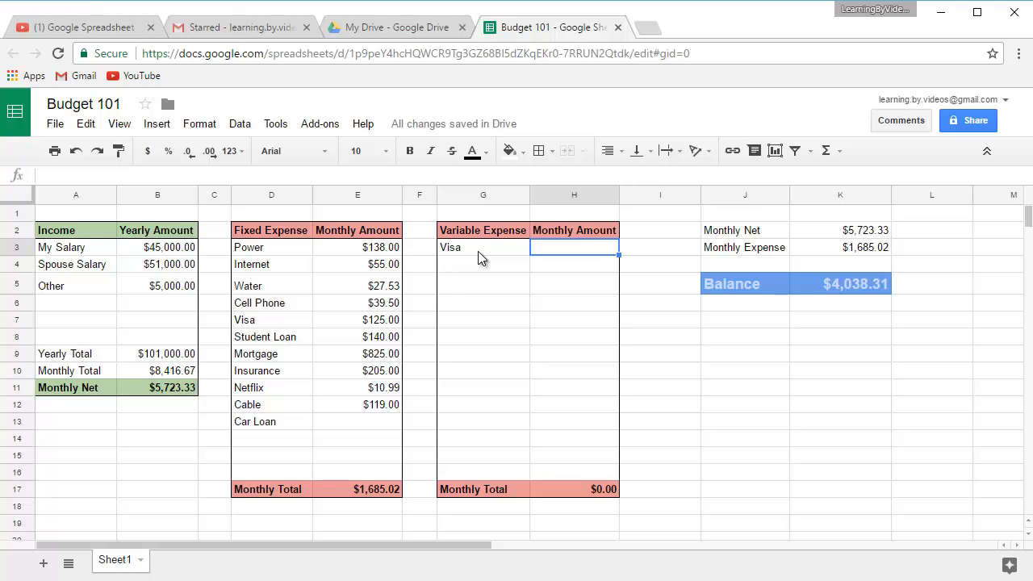
type("125.00")
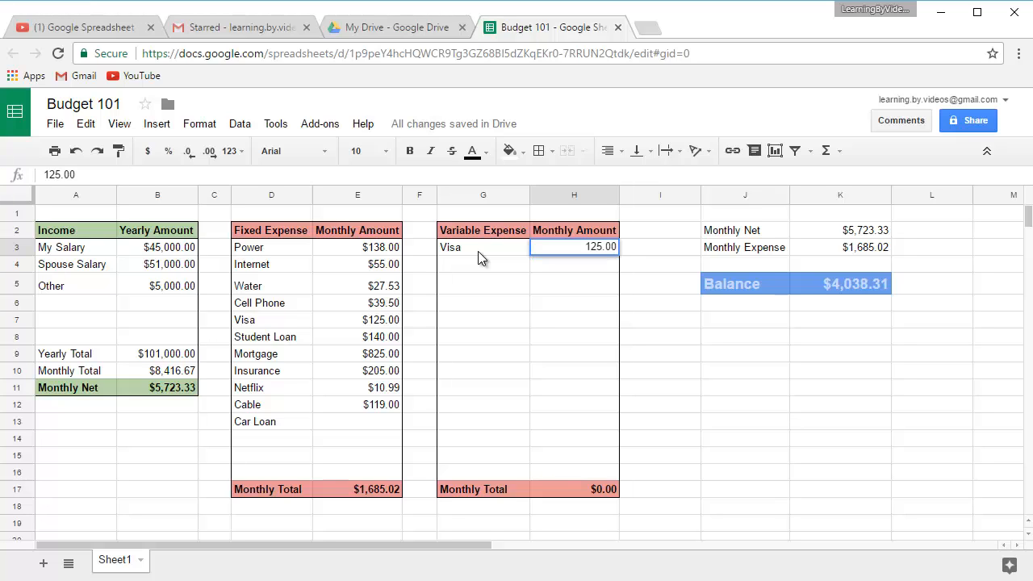
key("Return")
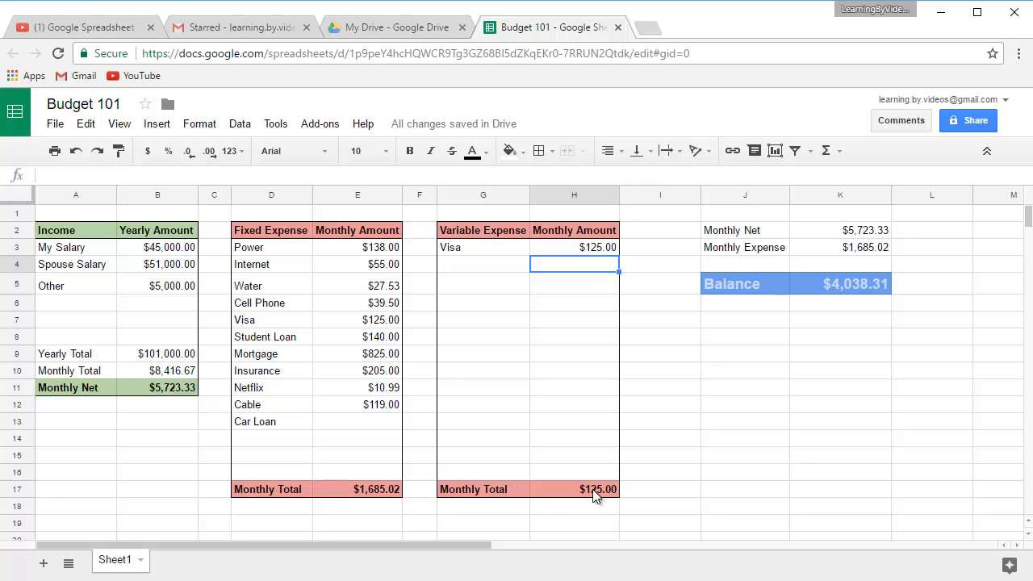
Rename the total labels in row 17 to "Fixed Total" in D17 and "Variable Total" in G17.
left_click(284, 485)
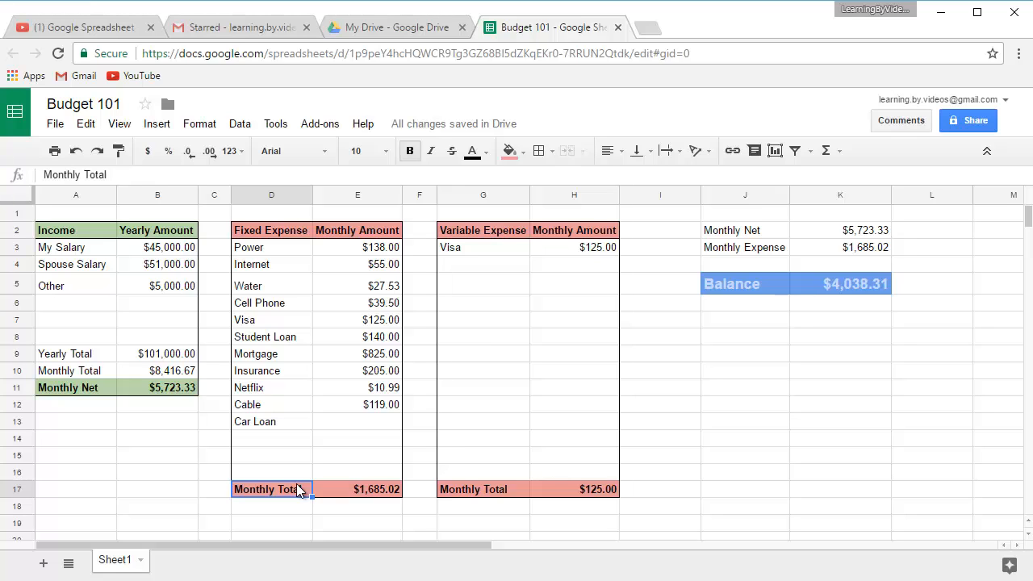
type("Fixed ")
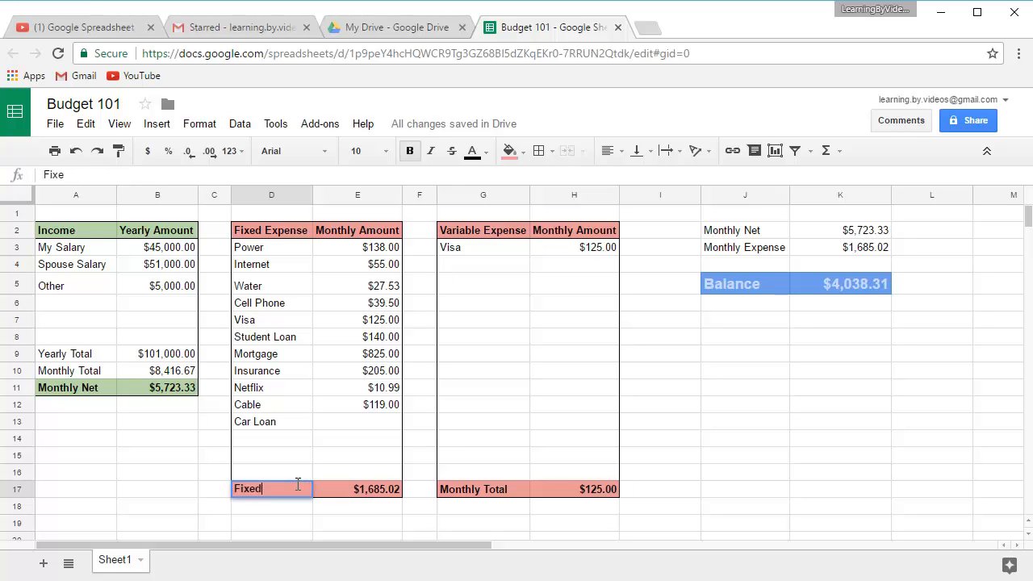
type("Total")
key("Return")
left_click(513, 488)
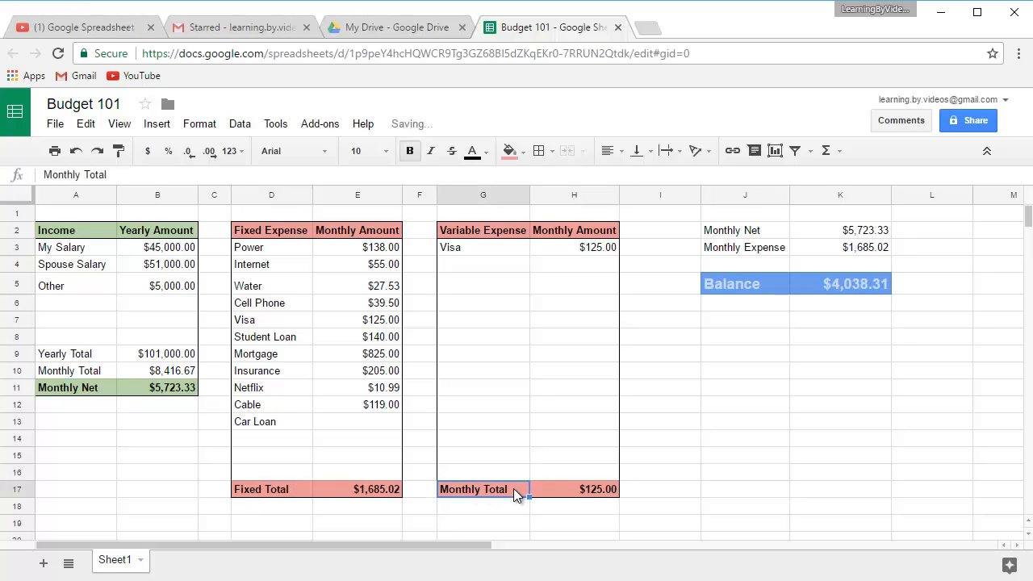
type("Var")
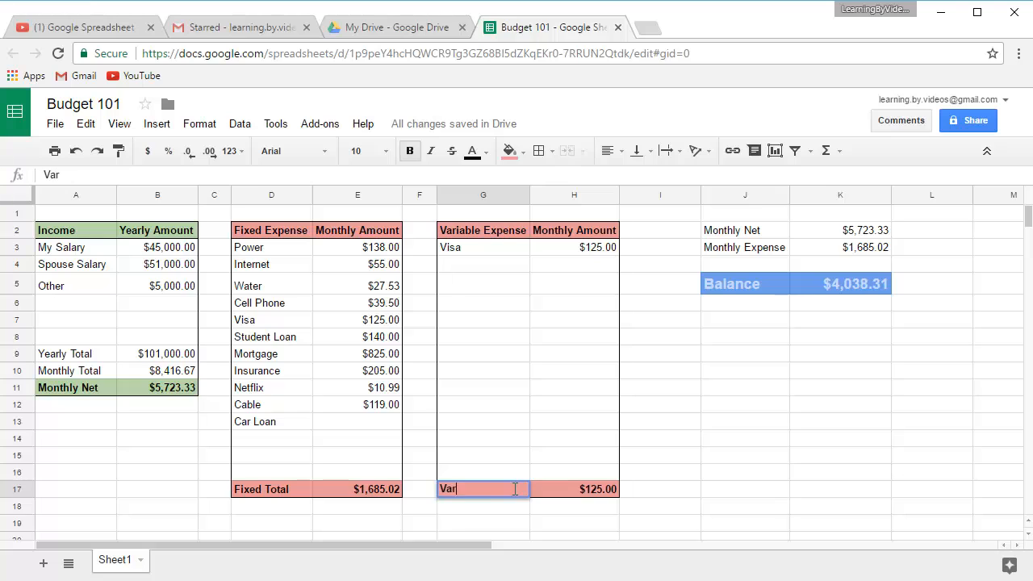
type("iable Total")
key("Return")
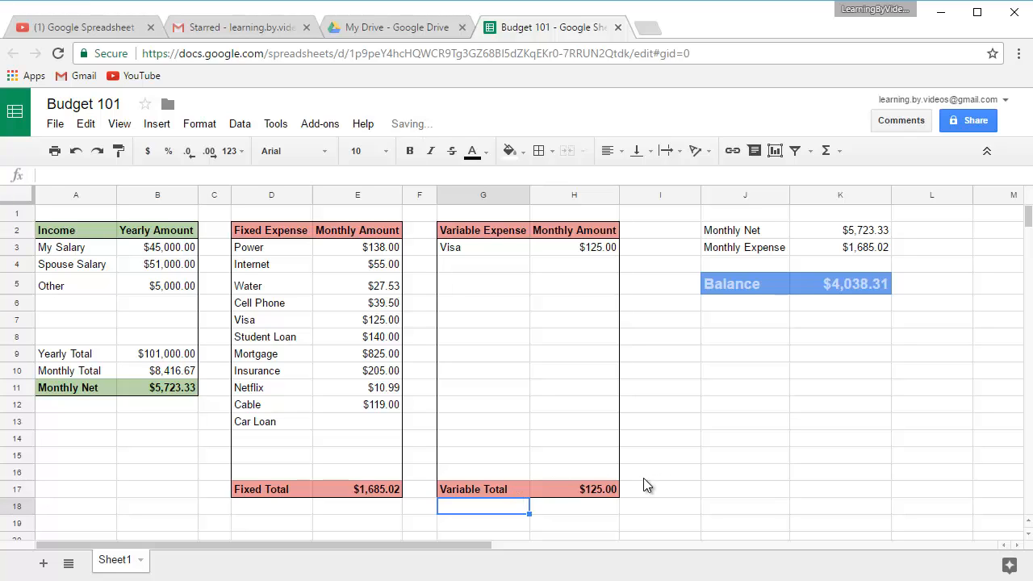
Clear the Visa entry with its amount and the Car Loan name from the Fixed Expense table.
left_click(287, 320)
left_click(344, 319, "shift")
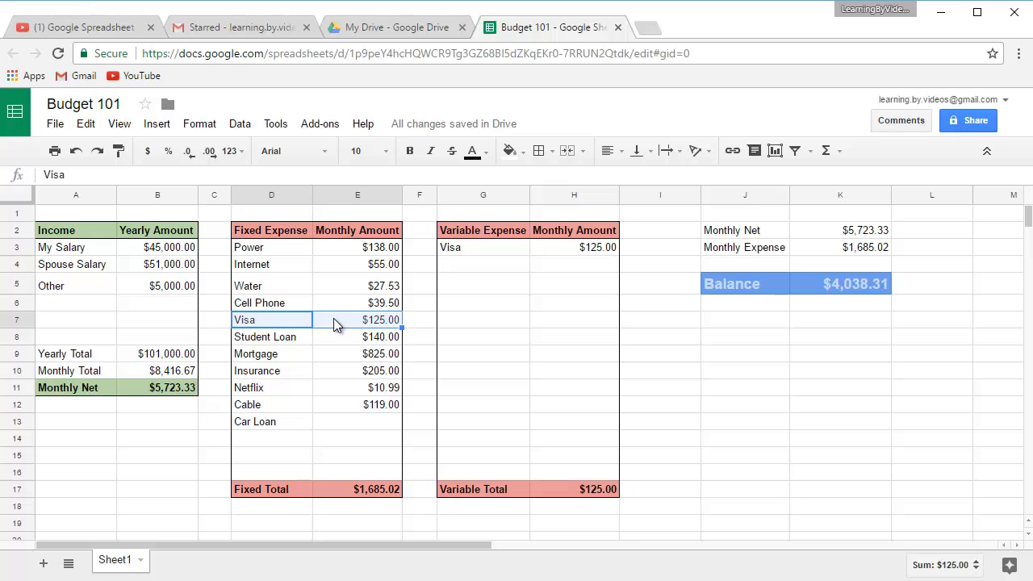
key("Delete")
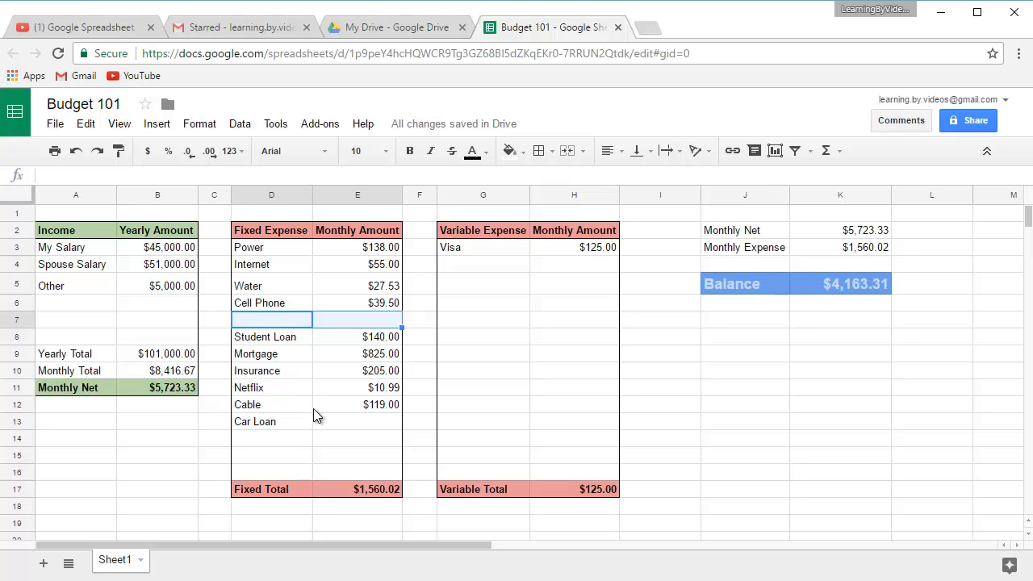
left_click(296, 422)
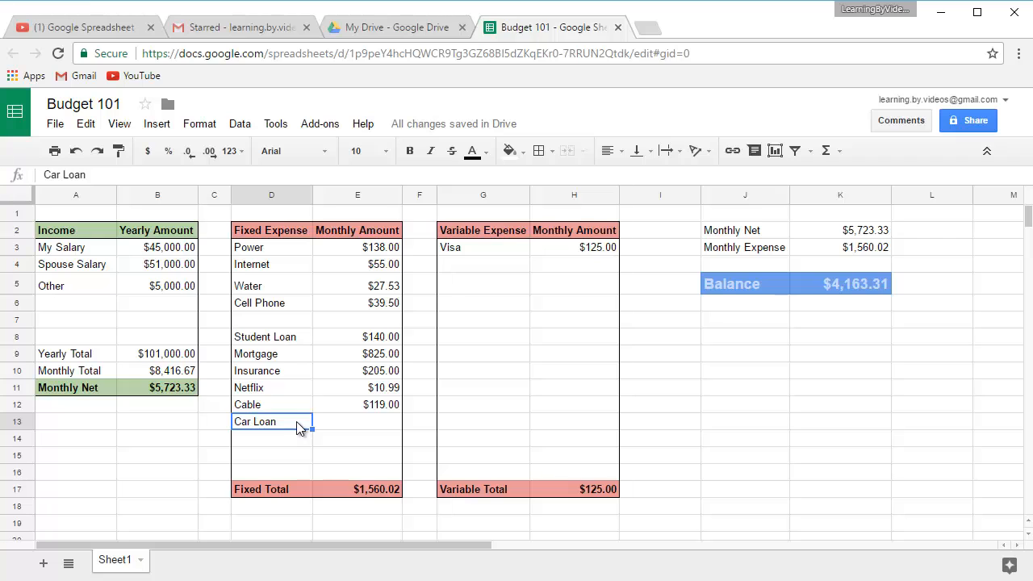
key("Delete")
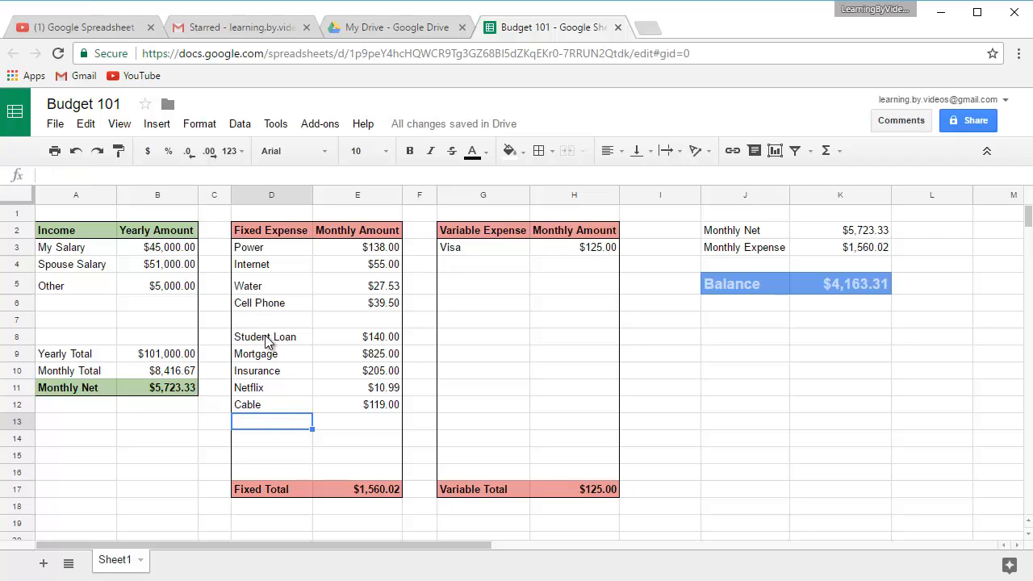
Move the Student Loan through Cable entries with their amounts up one row to close the gap in row 7.
left_click_drag(272, 339, 359, 406)
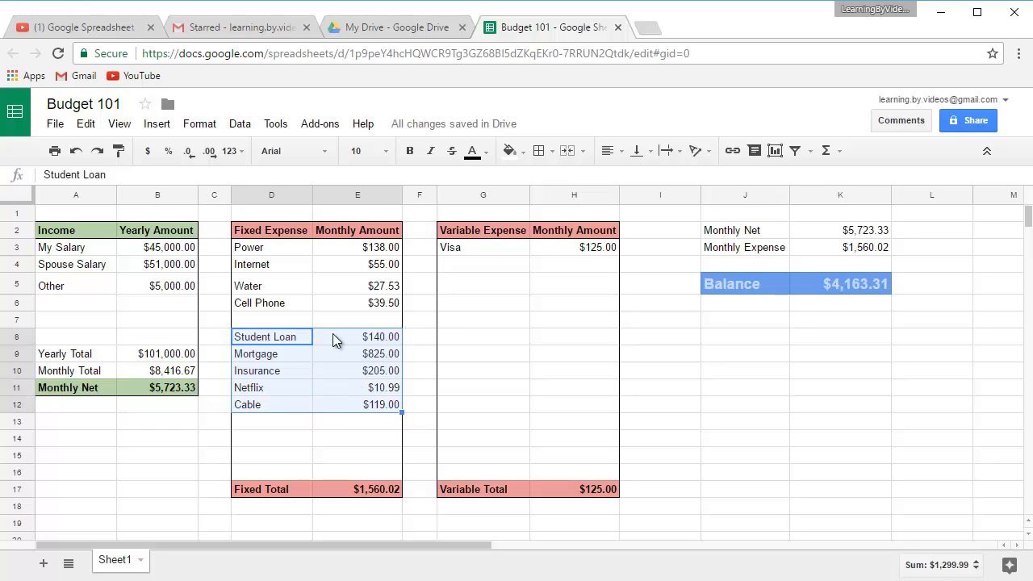
left_click_drag(334, 330, 335, 313)
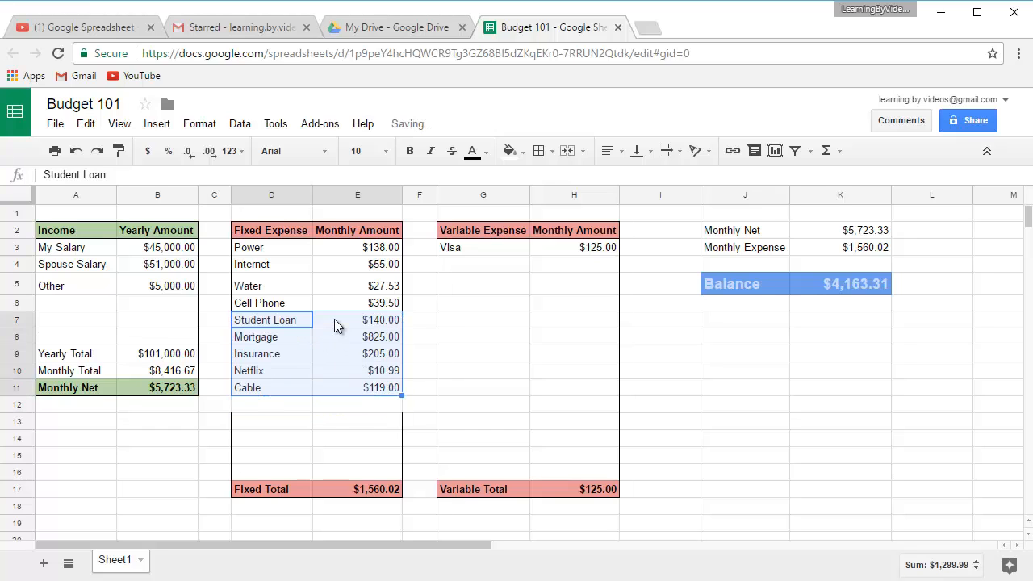
left_click(350, 392)
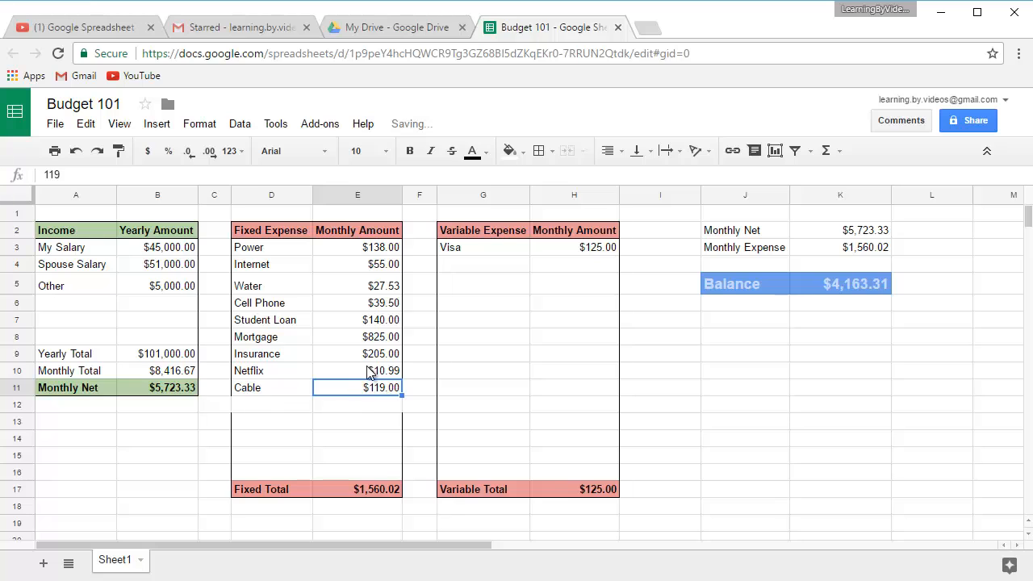
Add Fuel and Dining Out as expense names below Visa in the Variable Expense table, cells G4 and G5.
left_click(477, 268)
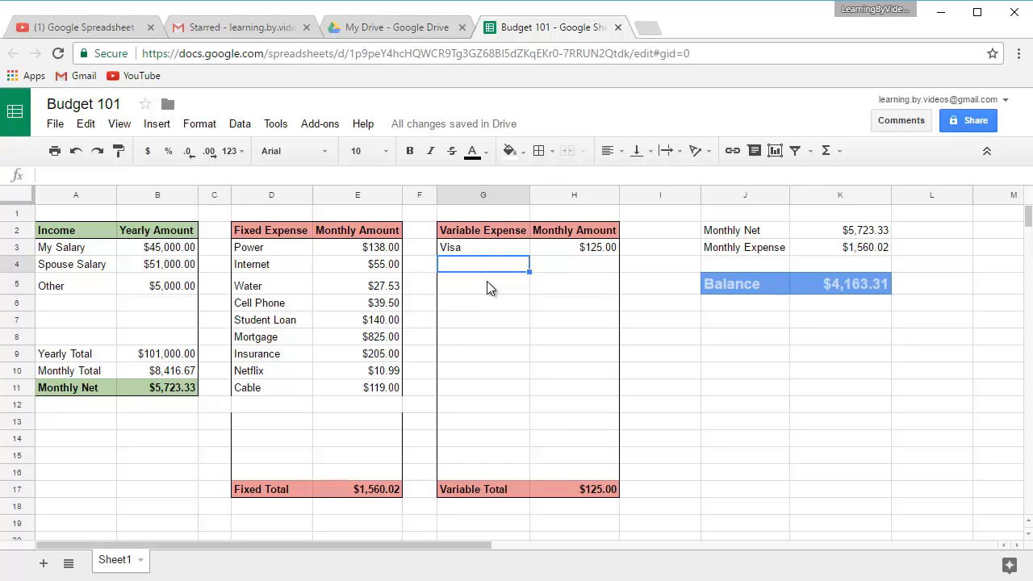
type("Fuel")
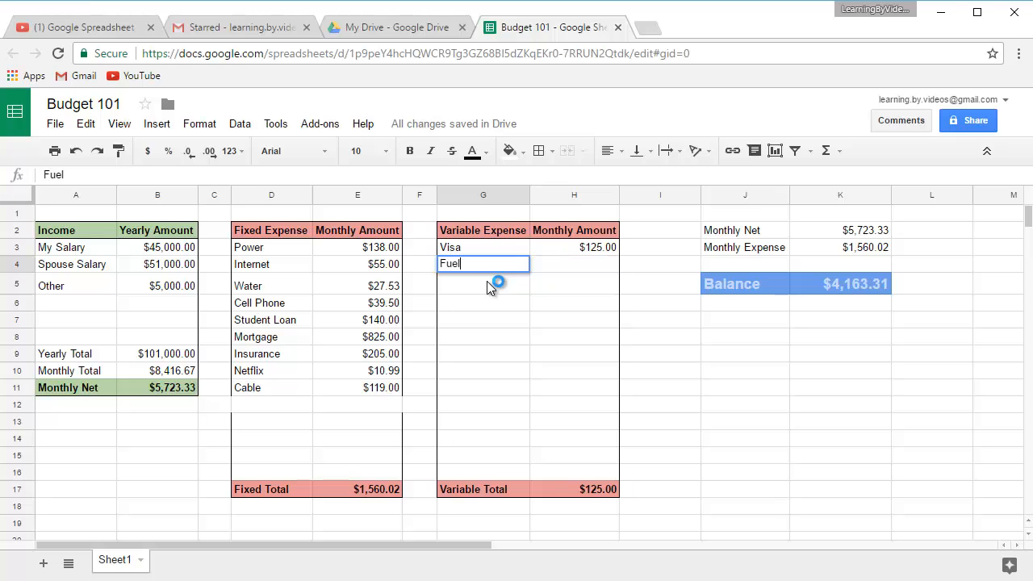
key("Return")
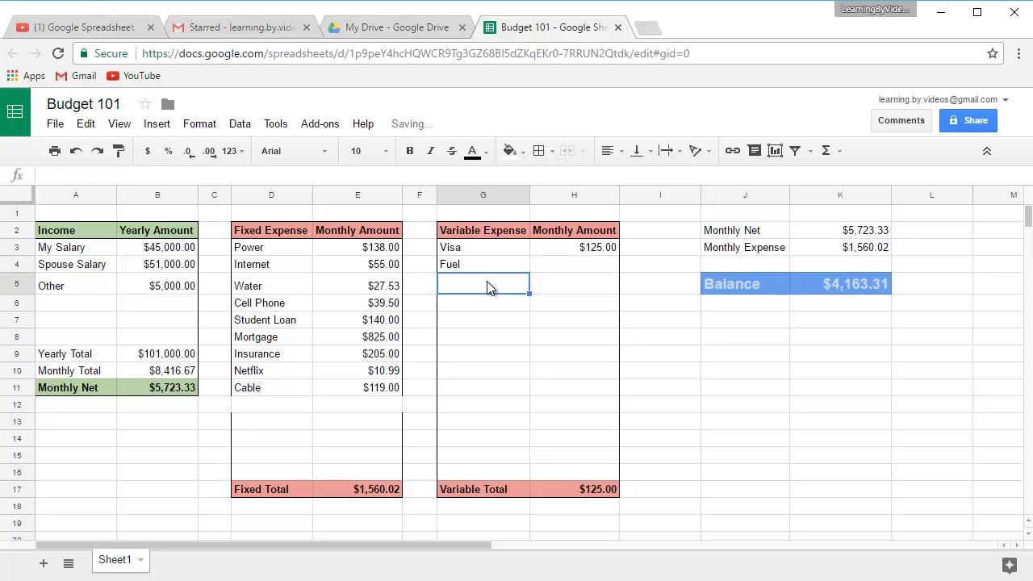
type("Dining ")
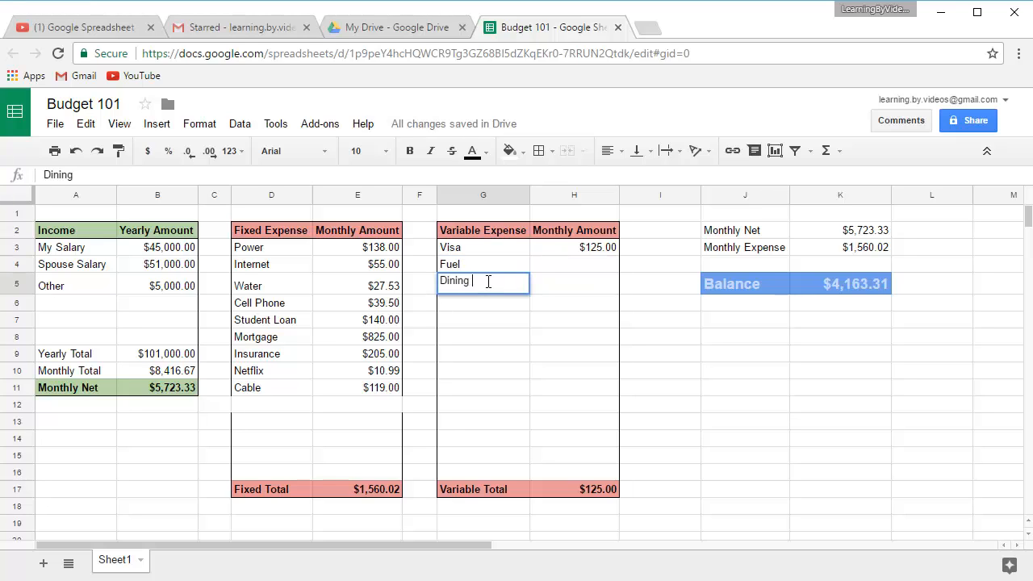
type("Out")
key("Return")
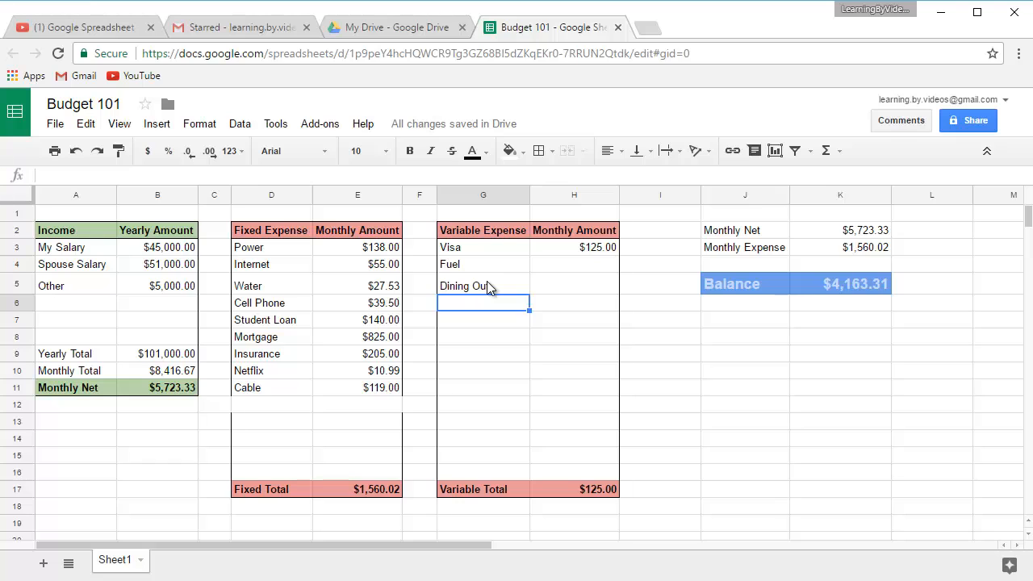
Add Entertainment, Groceries/Food and Household goods as expense names in G6 to G8 of the Variable Expense table.
type("Entertainment")
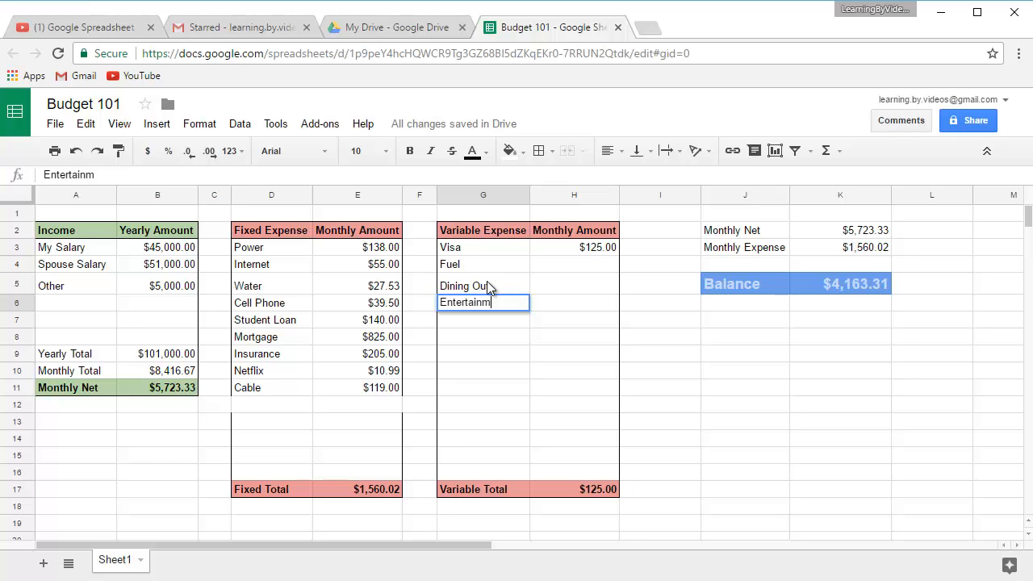
key("Return")
type("Groceries")
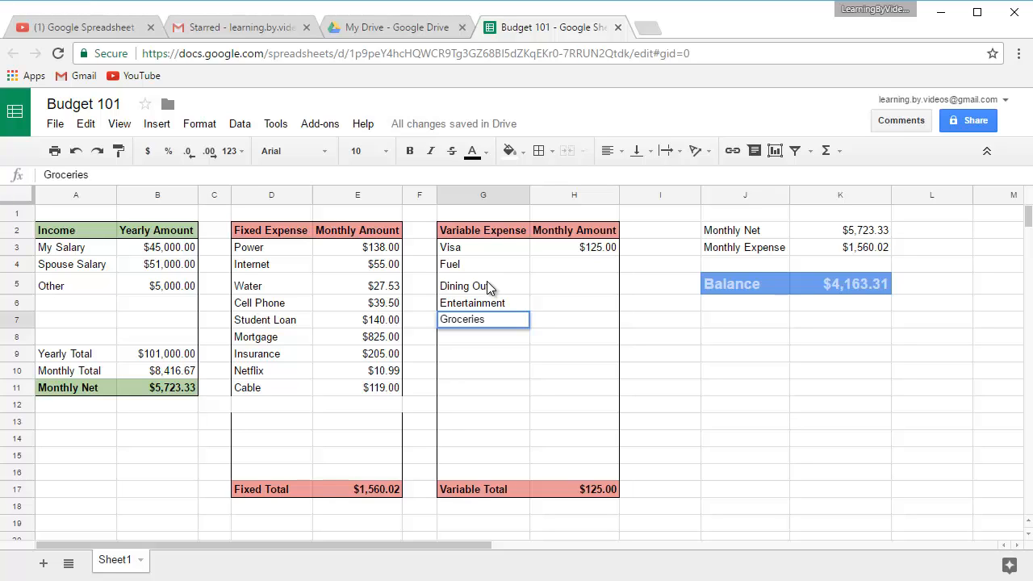
type("/Food")
key("Return")
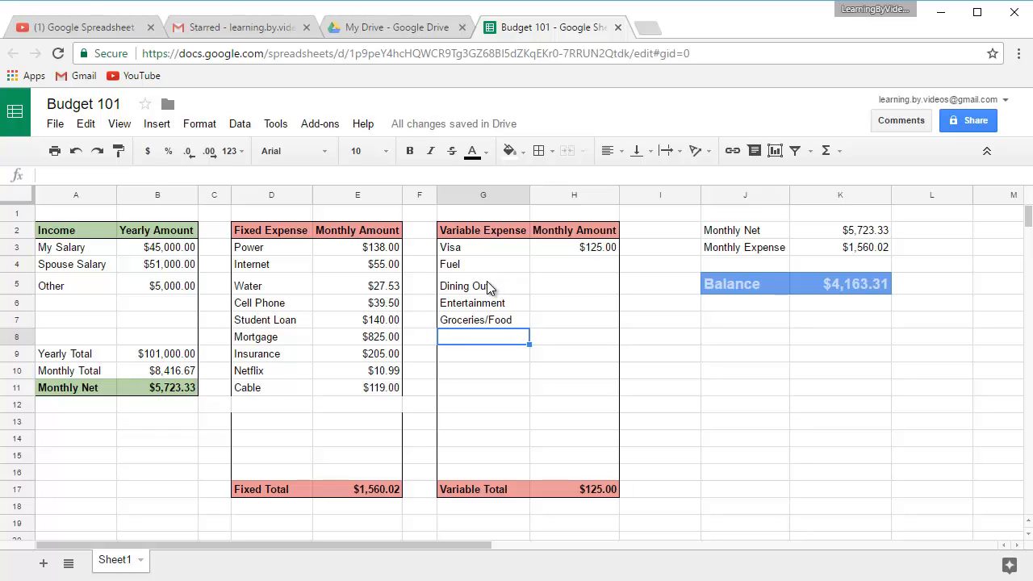
type("House")
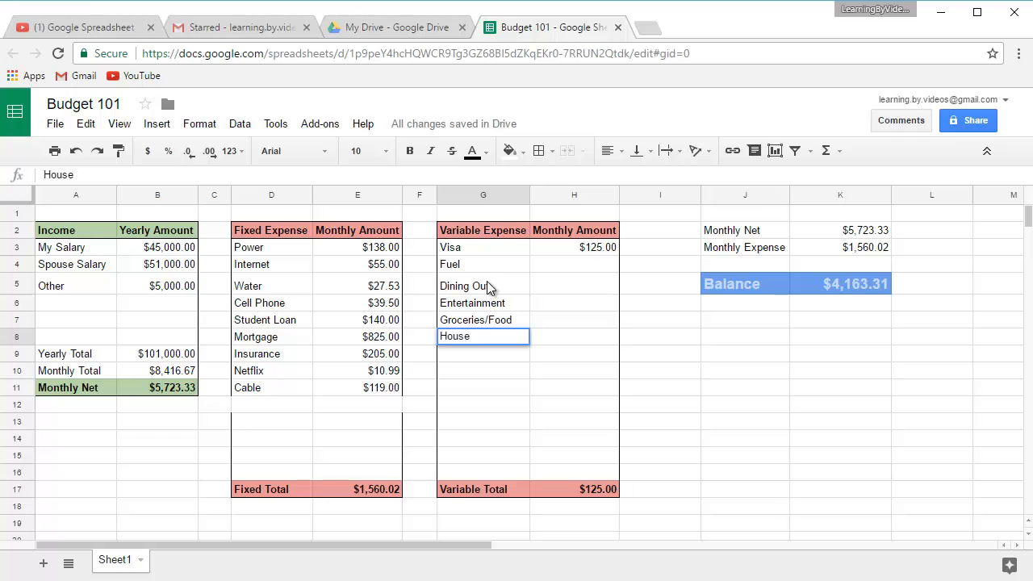
type(" g")
key("BackSpace")
key("BackSpace")
type("hold goods")
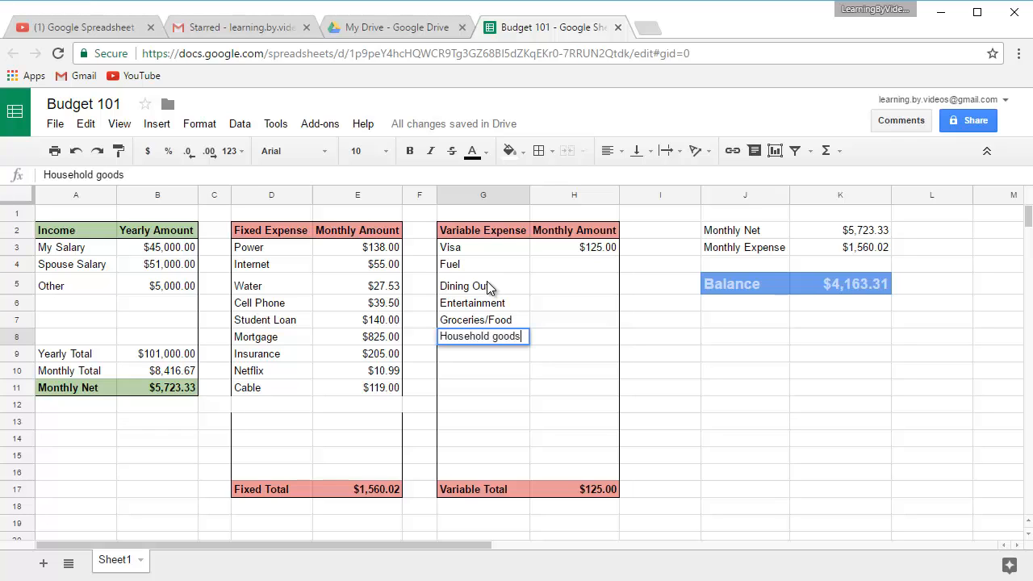
key("Return")
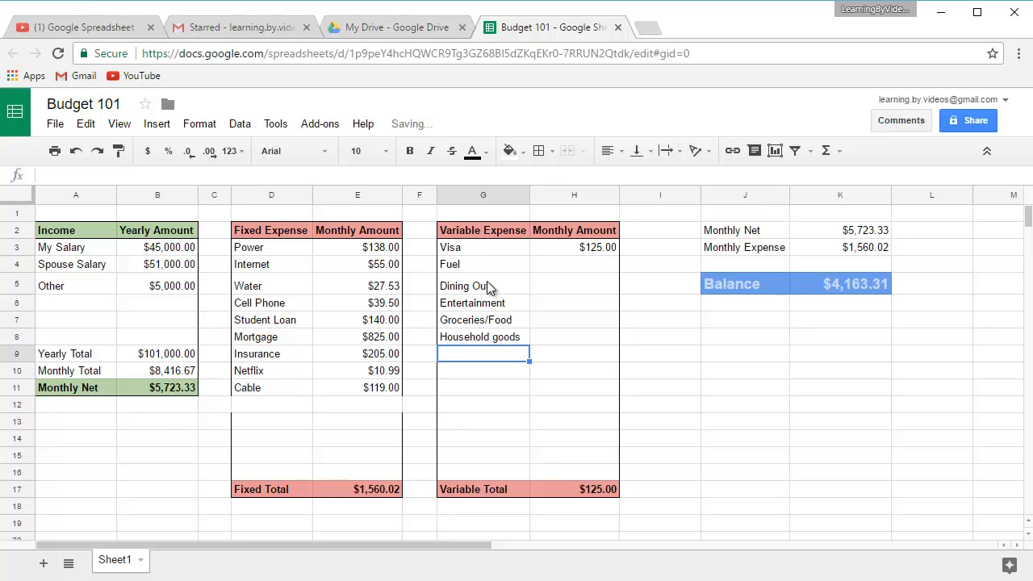
Enter monthly amounts of 180.00 for Fuel and 300 for Dining Out in the Variable Expense table.
key("Up")
key("Up")
key("Up")
key("Up")
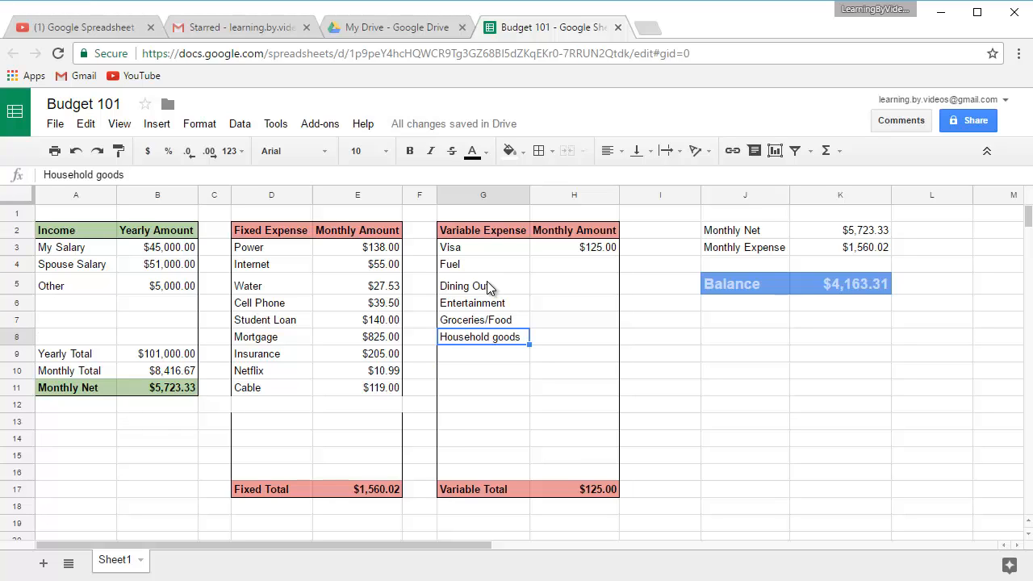
key("Up")
key("Right")
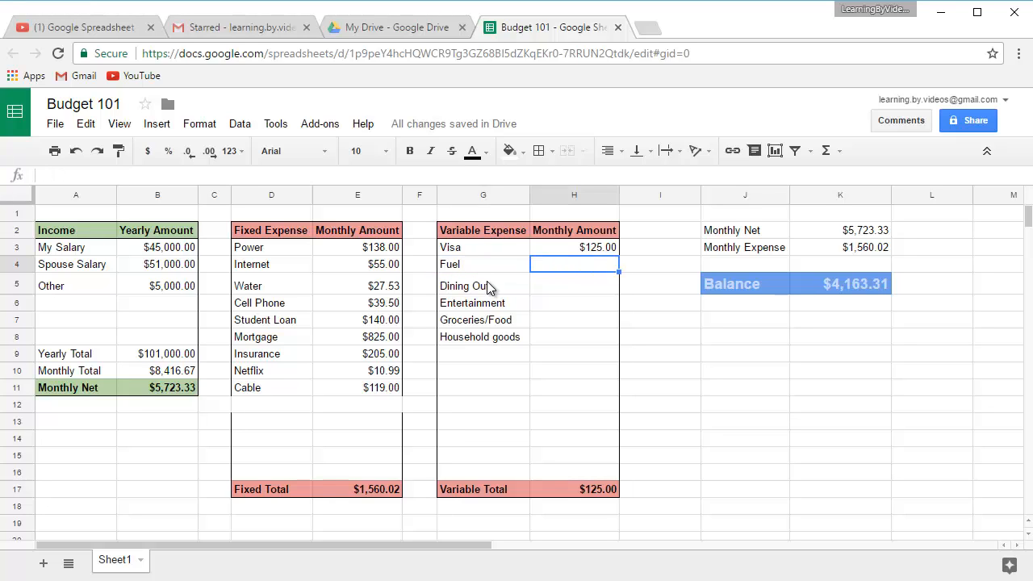
type("18")
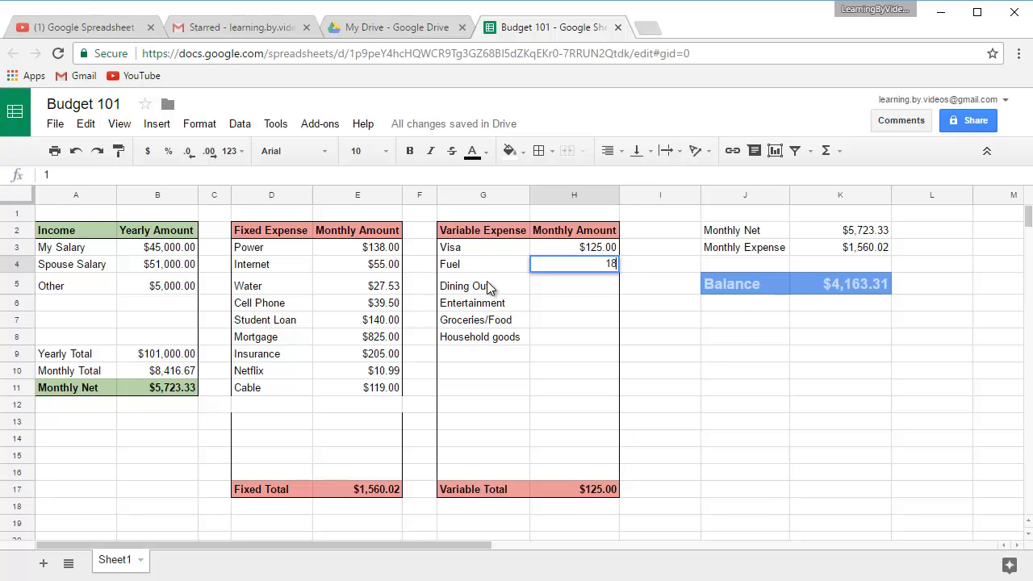
type("0.00")
key("Return")
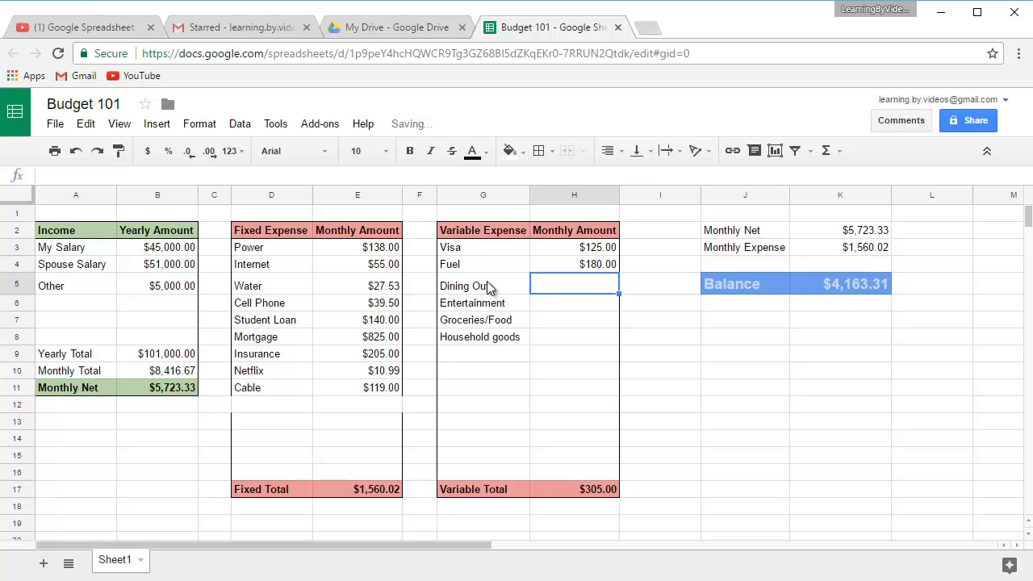
type("300")
key("Return")
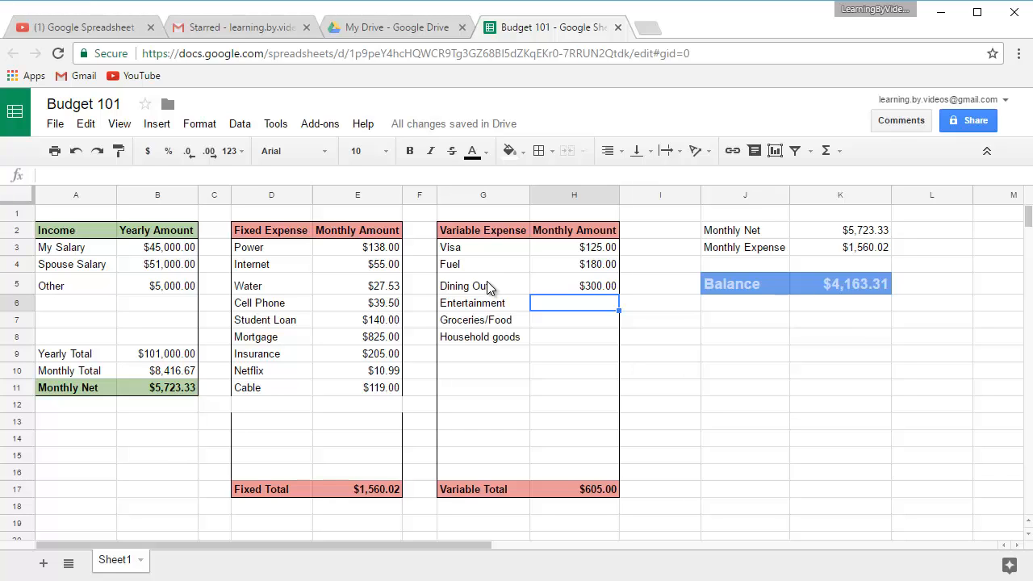
Enter monthly amounts of 75 for Entertainment, 600 for Groceries/Food and 300 for Household goods.
type("750")
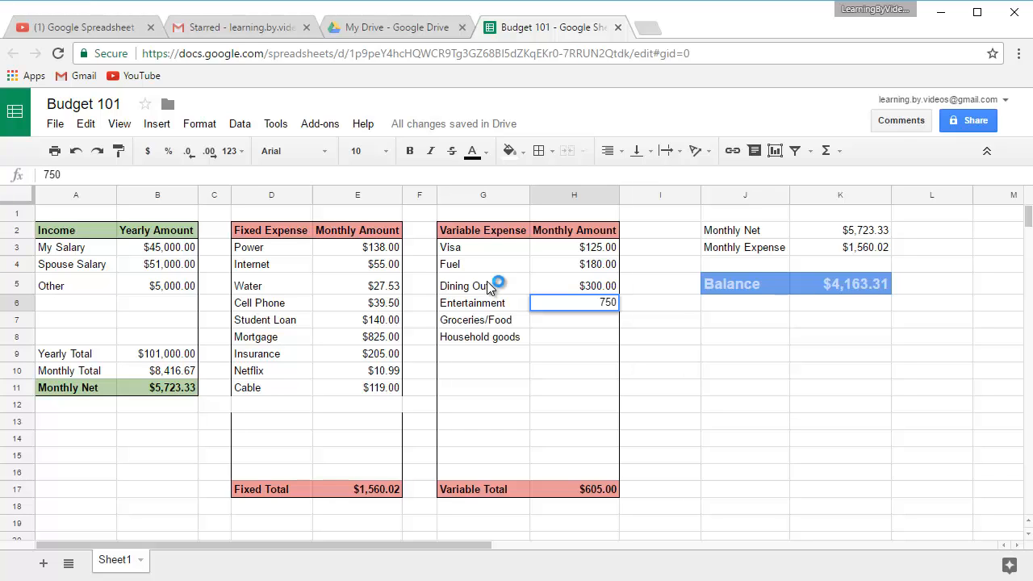
key("BackSpace")
key("Return")
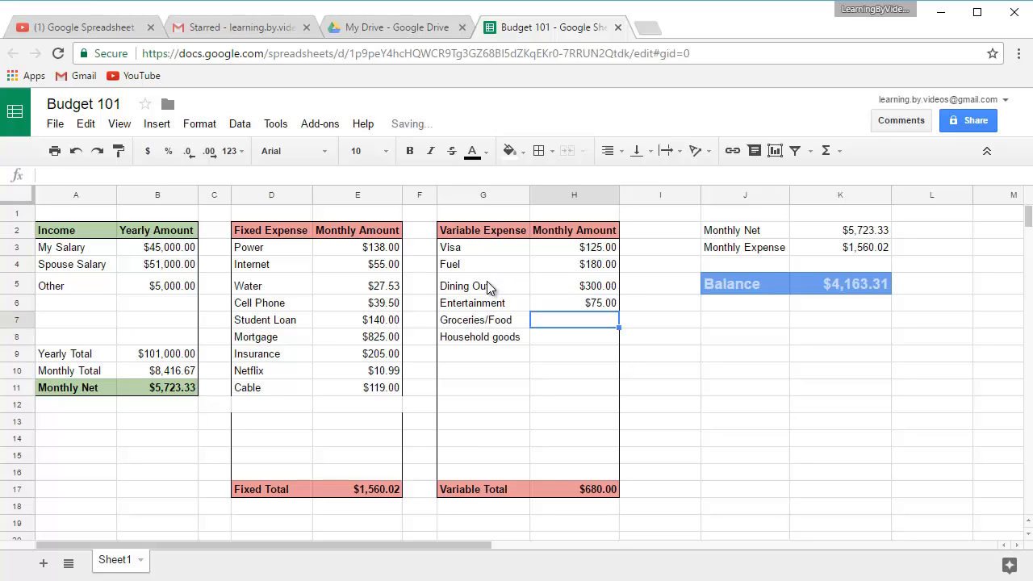
type("60")
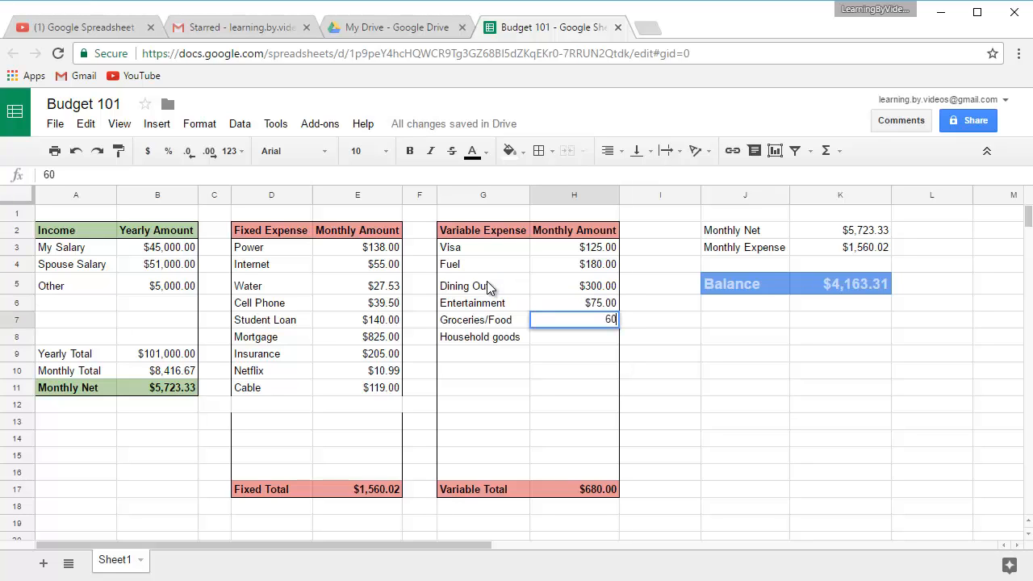
type("0")
key("Return")
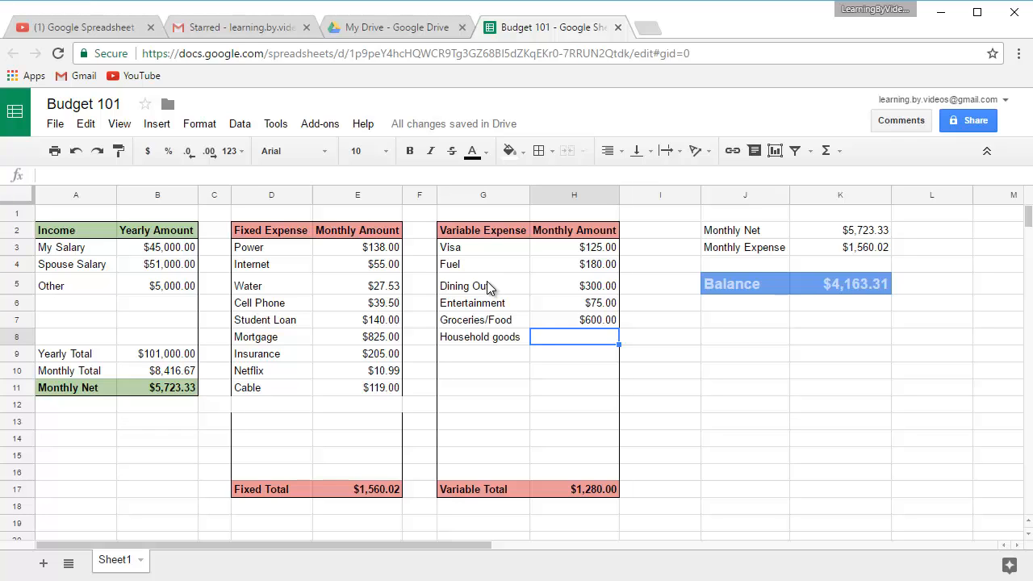
type("300")
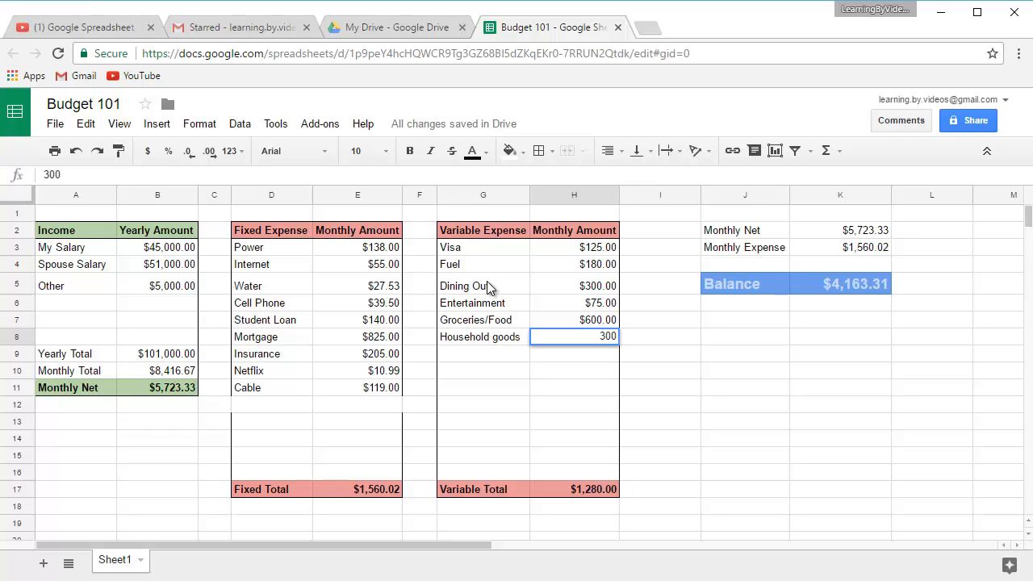
key("Return")
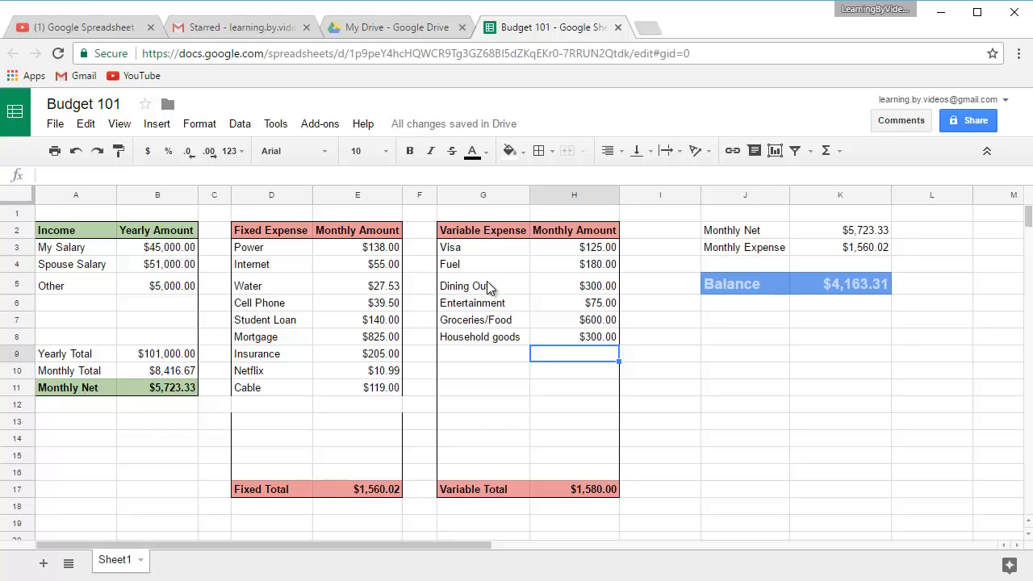
key("Down")
key("Left")
key("Left")
key("Left")
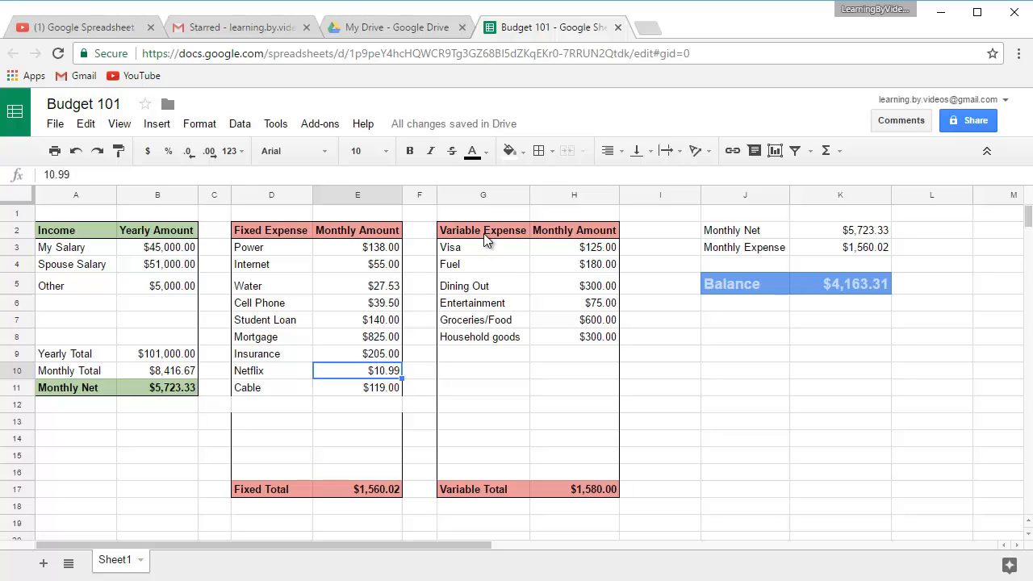
Fill the Variable Expense header row (G2:H2) and the Variable Total row (G17:H17) with light orange.
left_click_drag(472, 232, 552, 233)
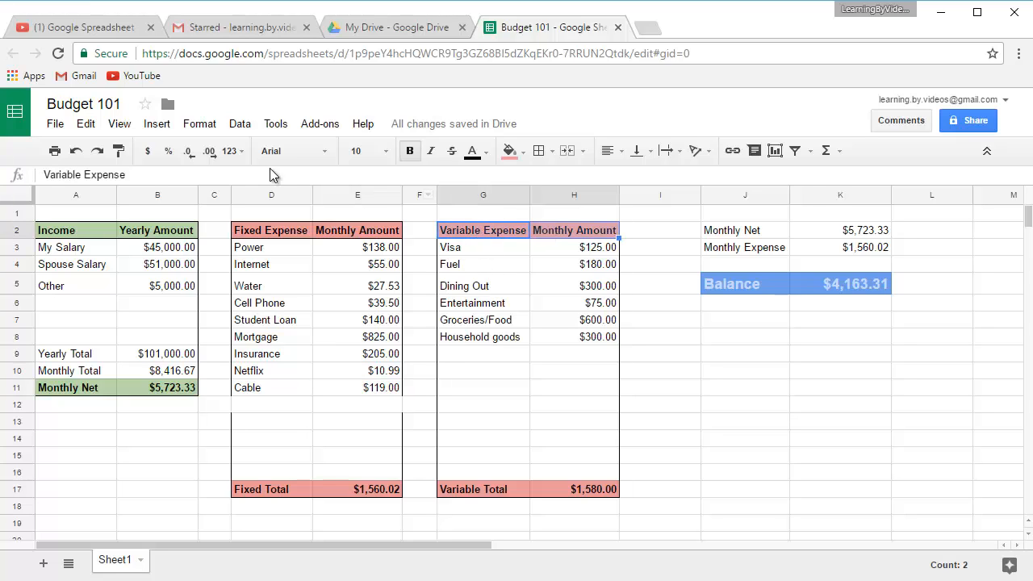
left_click(525, 152)
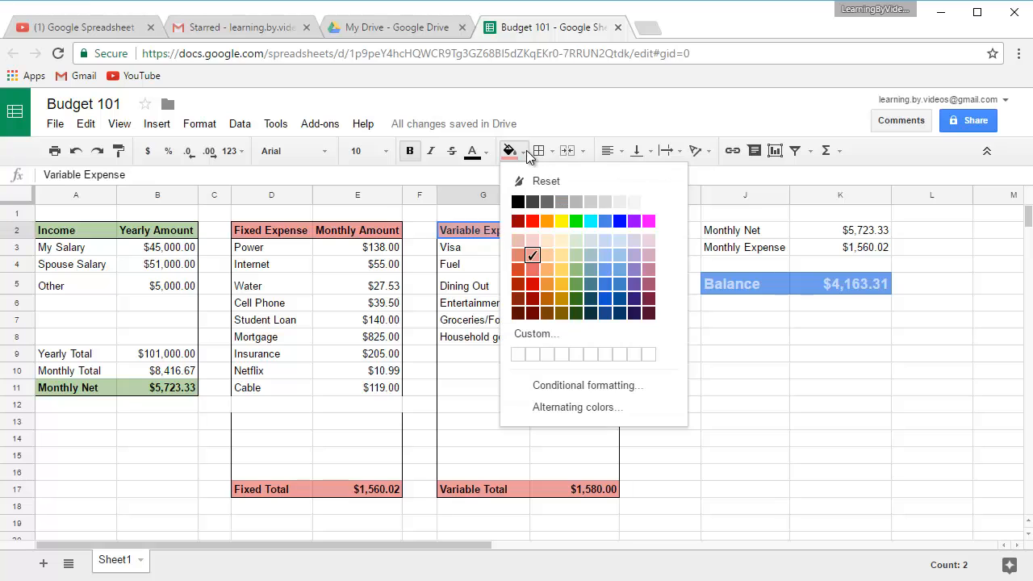
left_click(542, 254)
left_click_drag(485, 484, 545, 488)
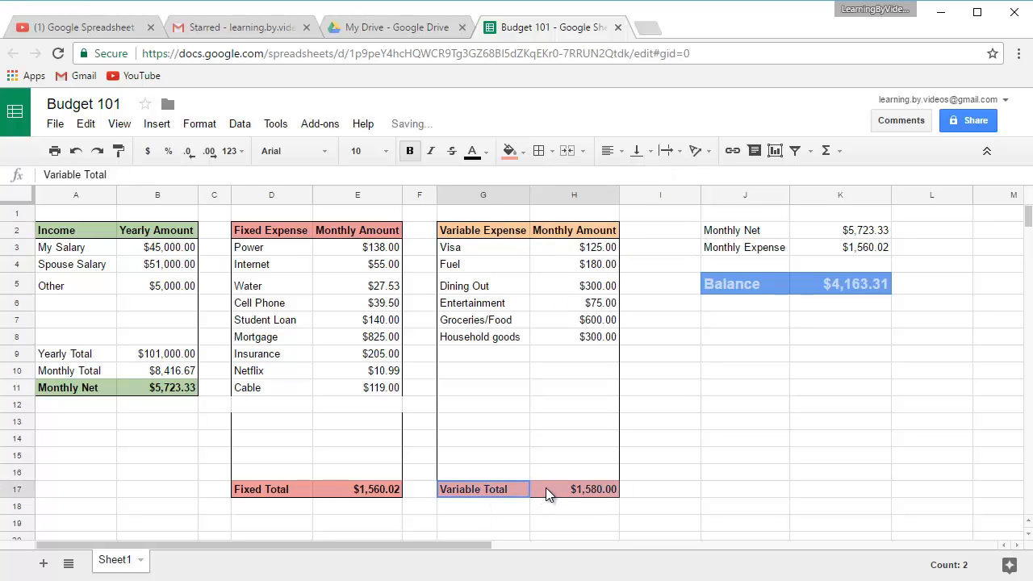
left_click(523, 153)
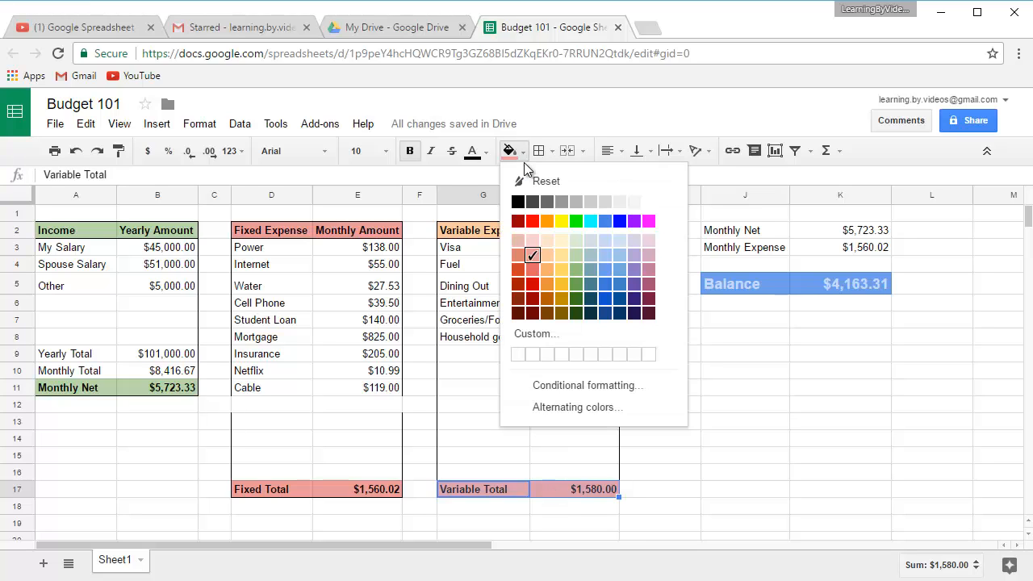
left_click(547, 254)
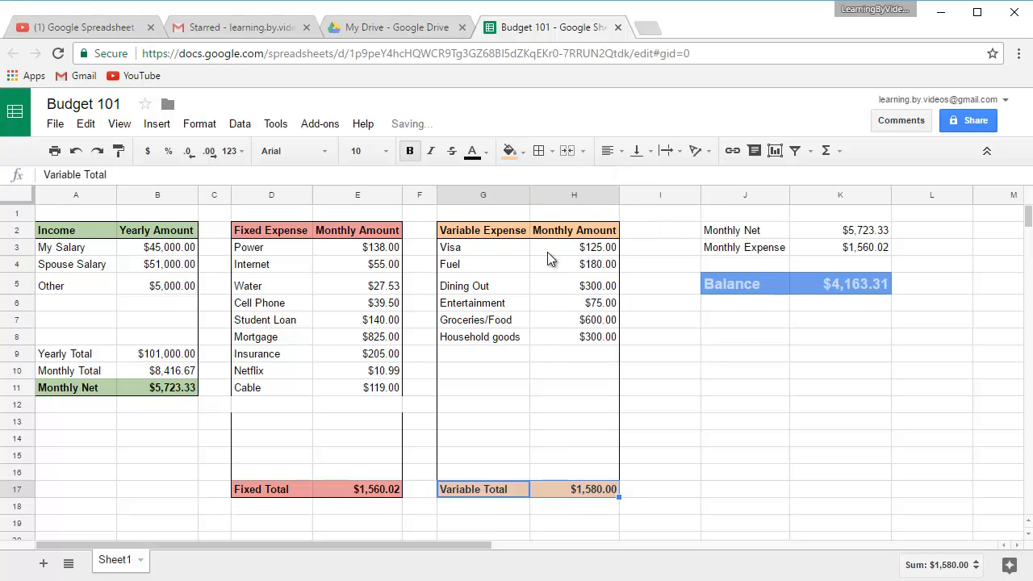
left_click(696, 408)
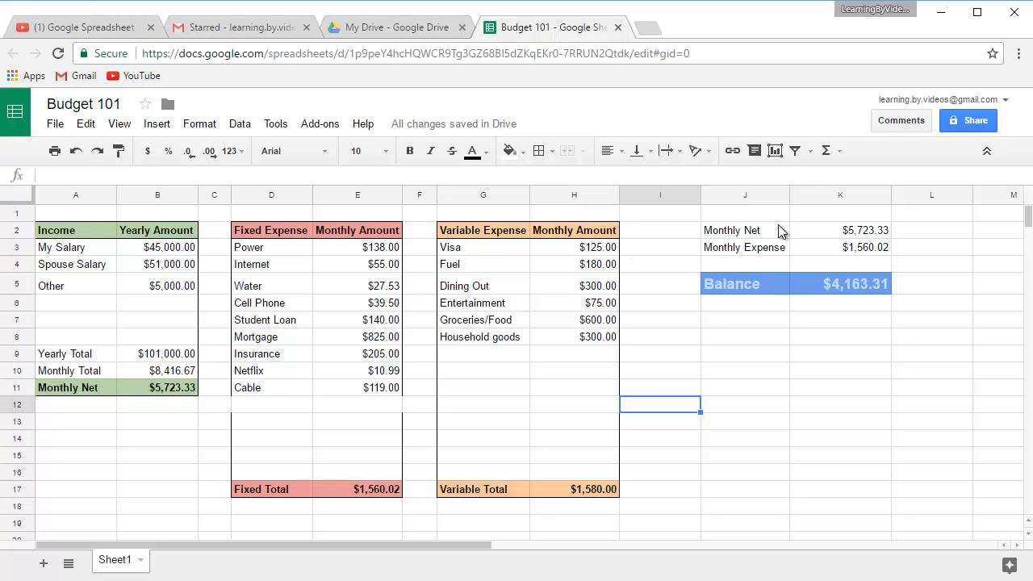
Relabel the Monthly Expense entry in cell J3 of the balance summary as Fixed Expense.
left_click(759, 236)
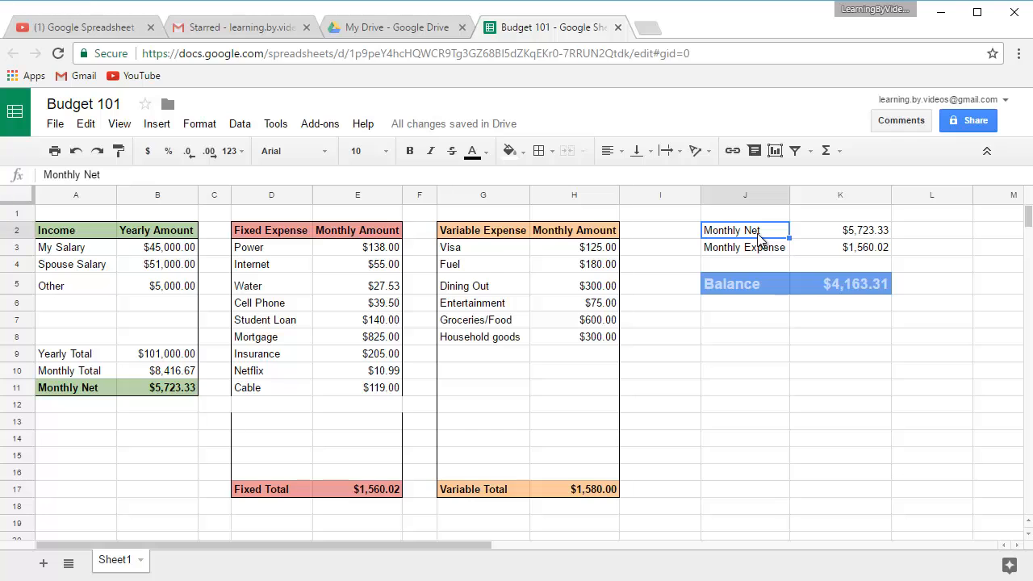
key("Down")
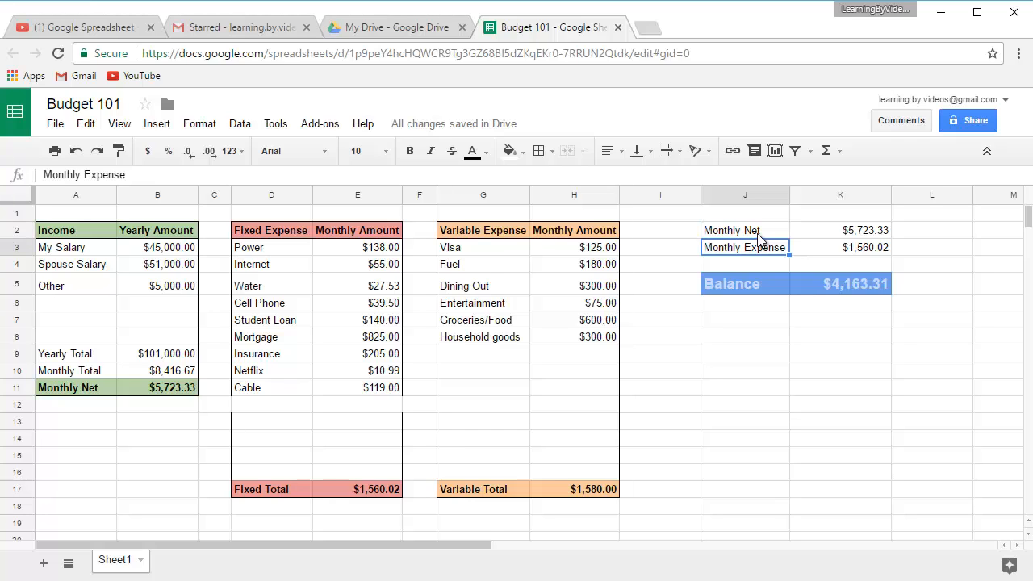
type("Fixed")
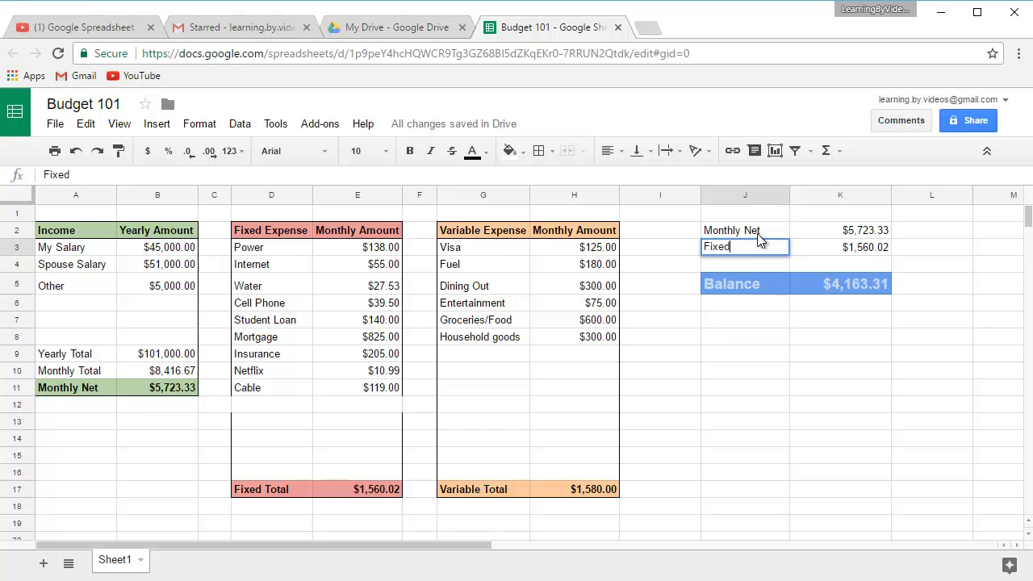
type(" Expesn")
type("e")
key("BackSpace")
key("BackSpace")
key("BackSpace")
type("nse")
key("Return")
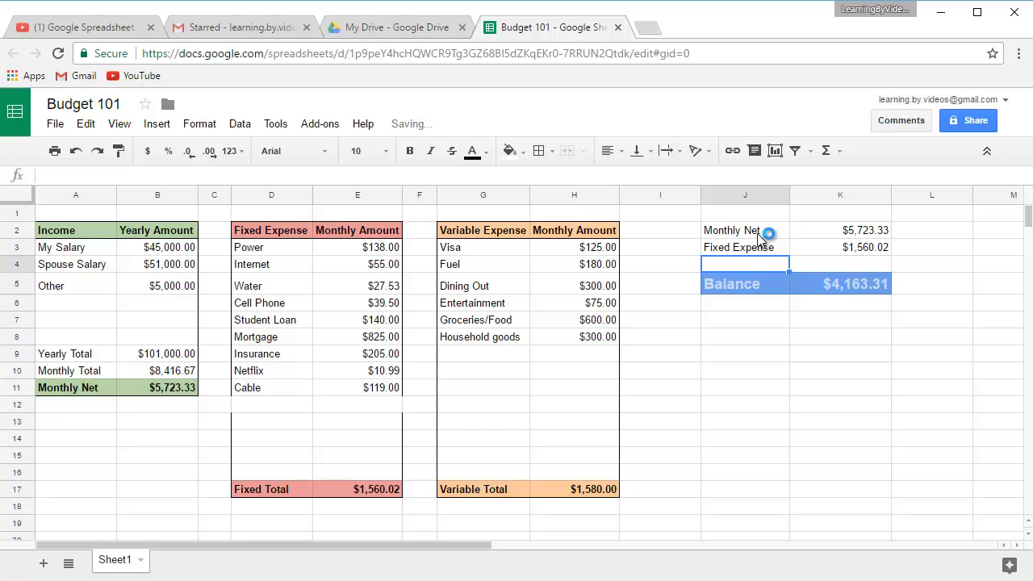
Add the label Variable Expense in cell J4, between Fixed Expense and Balance.
type("Fix")
key("BackSpace")
key("BackSpace")
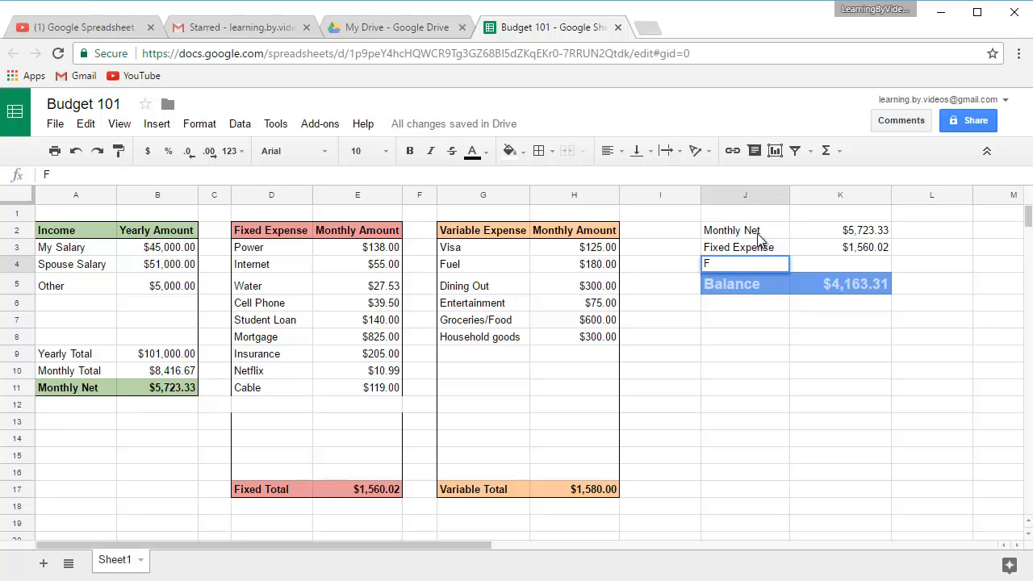
key("BackSpace")
type("Variable Expen")
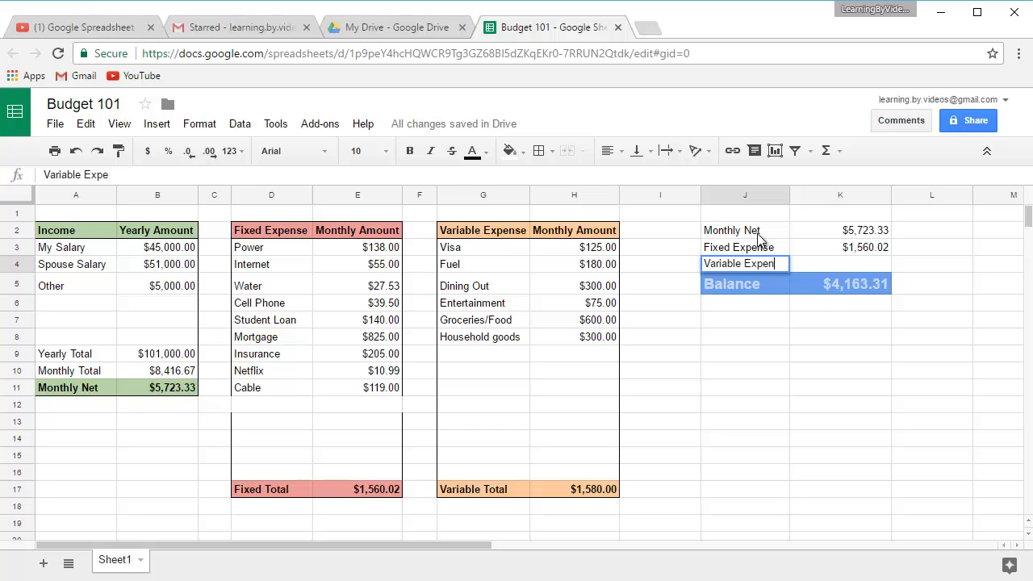
type("se")
key("Return")
key("Up")
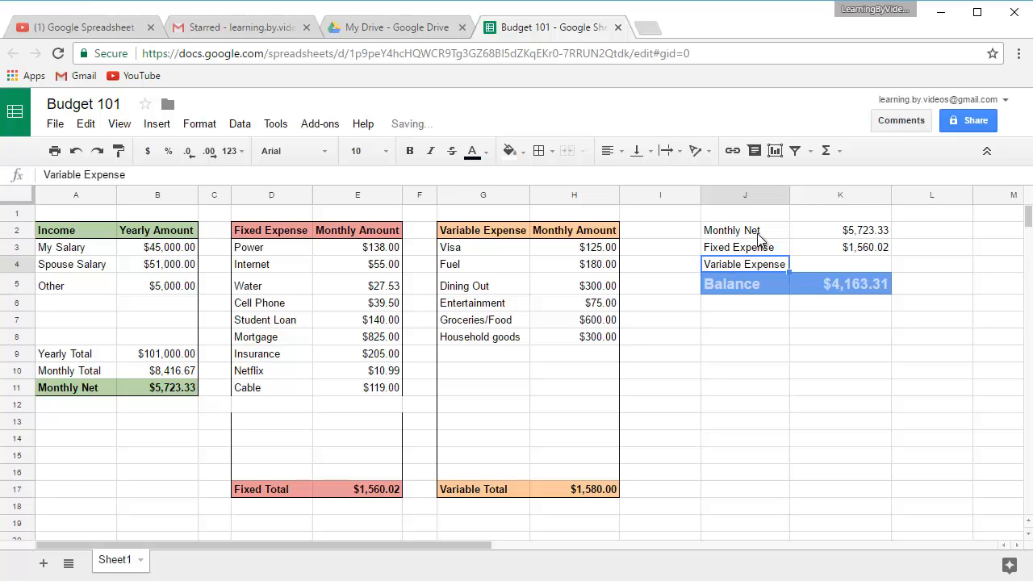
Check the references behind the Fixed Expense and Monthly Net amounts, and link K4 to the Variable Total with =H17.
key("Right")
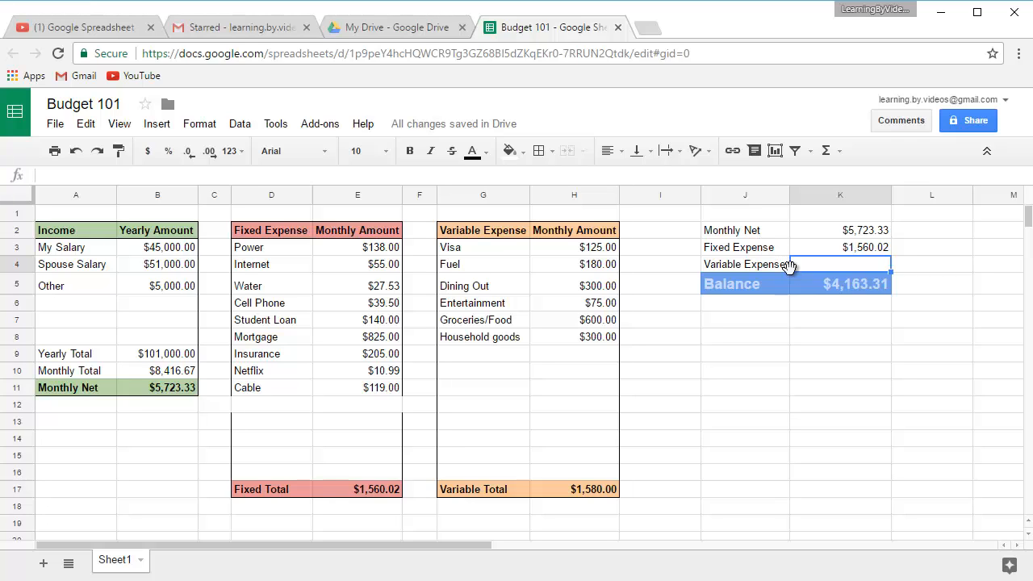
key("Up")
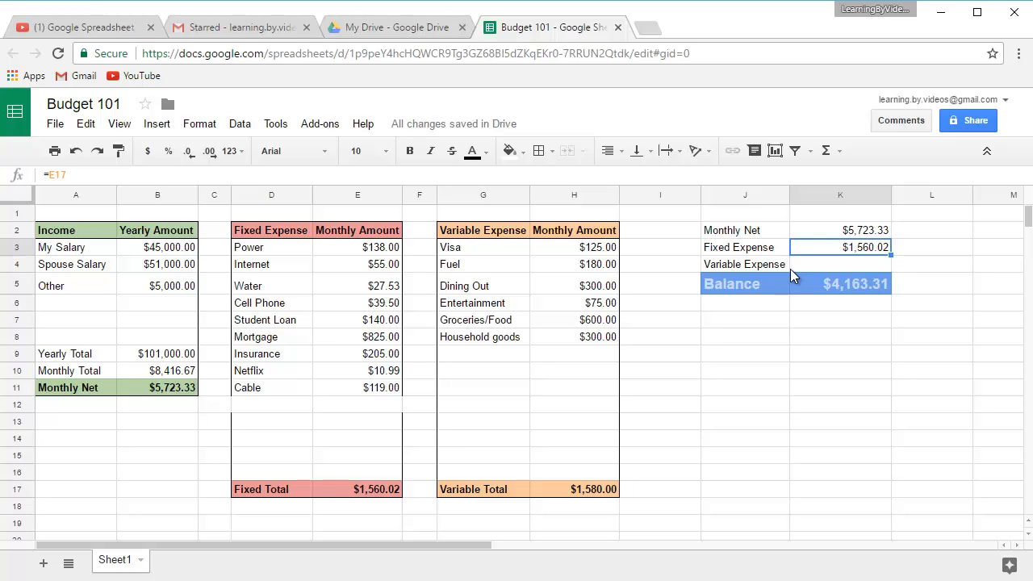
key("F2")
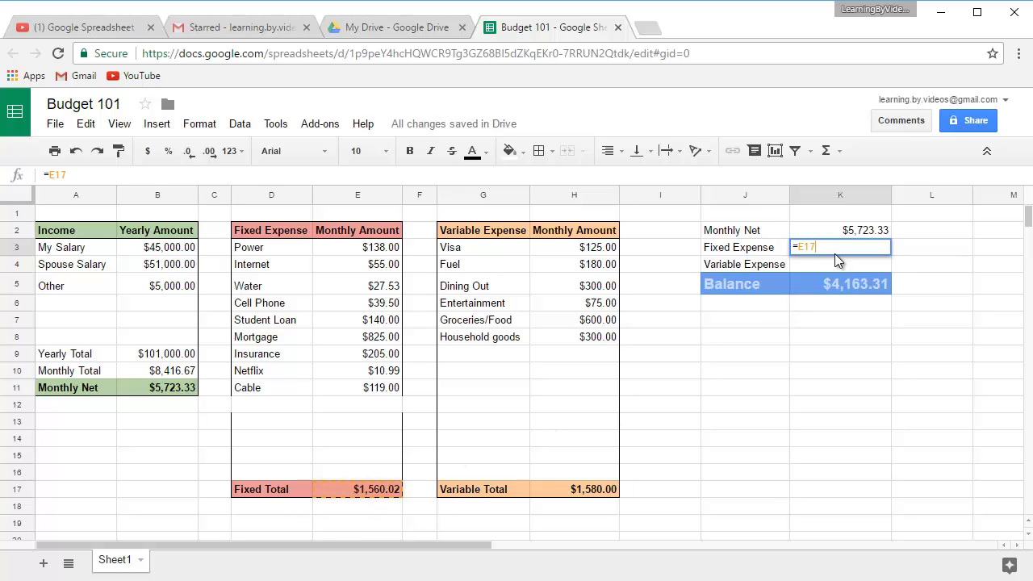
left_click(860, 232)
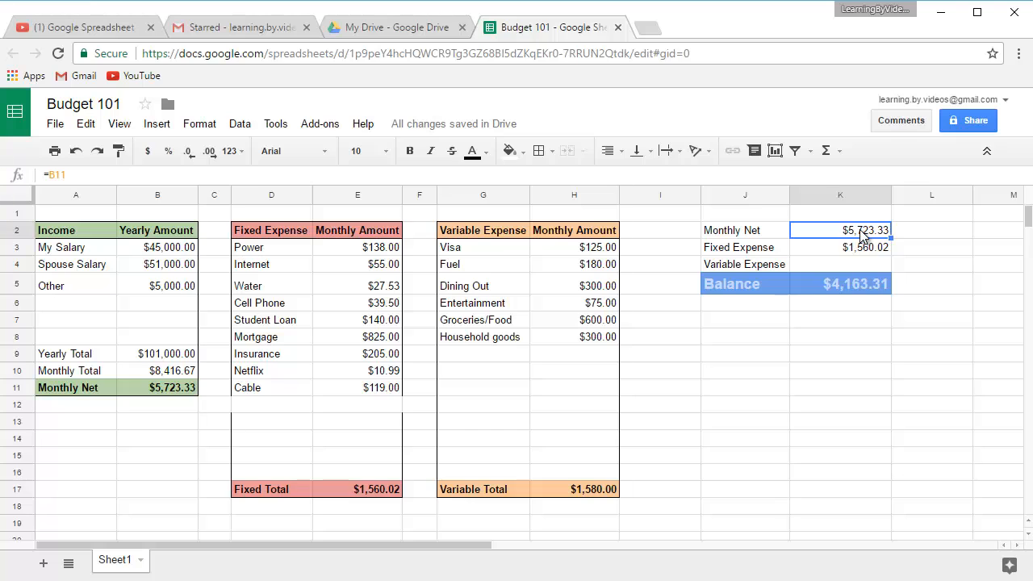
double_click(862, 231)
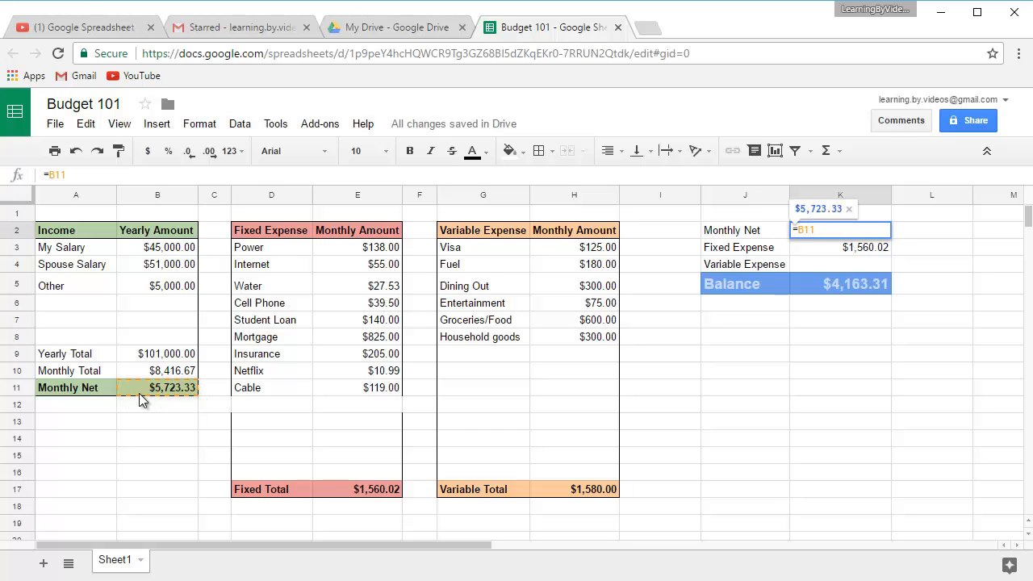
left_click(810, 261)
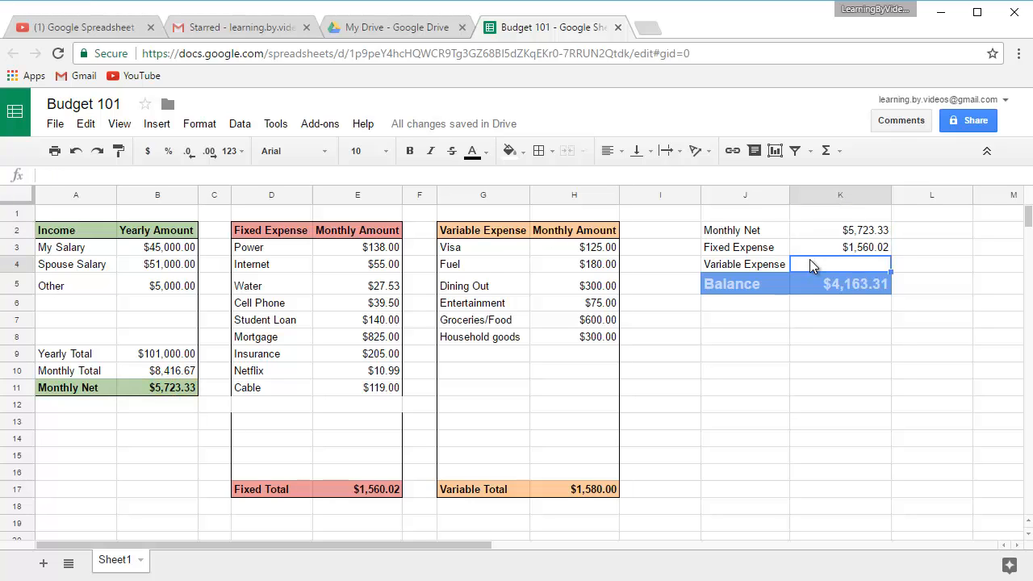
type("=")
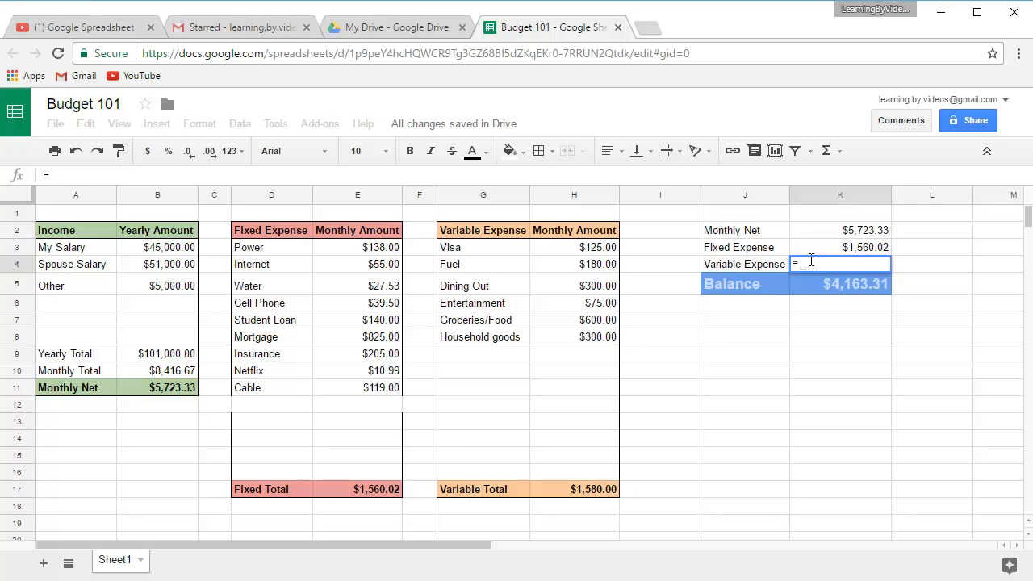
left_click(556, 488)
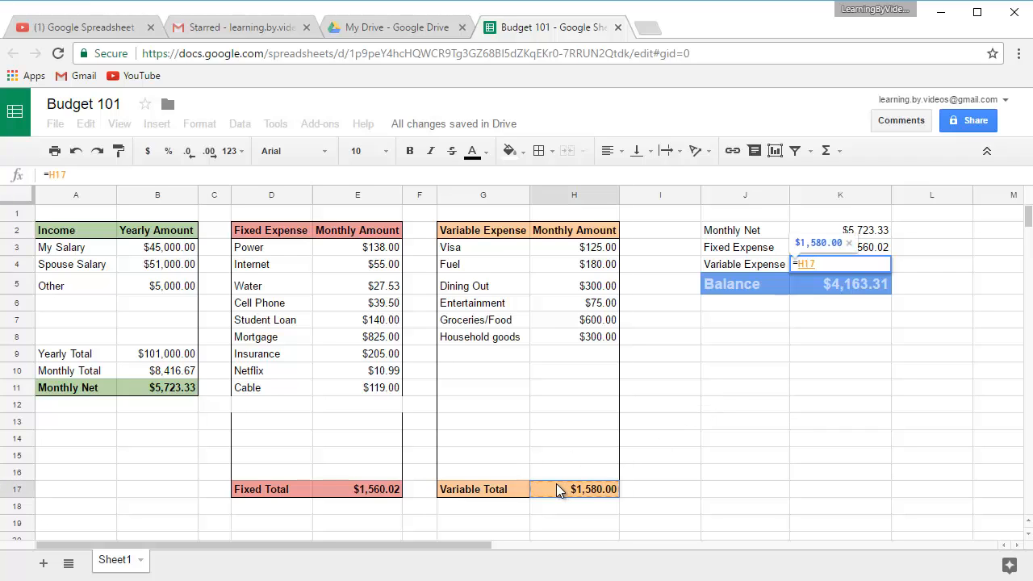
key("Return")
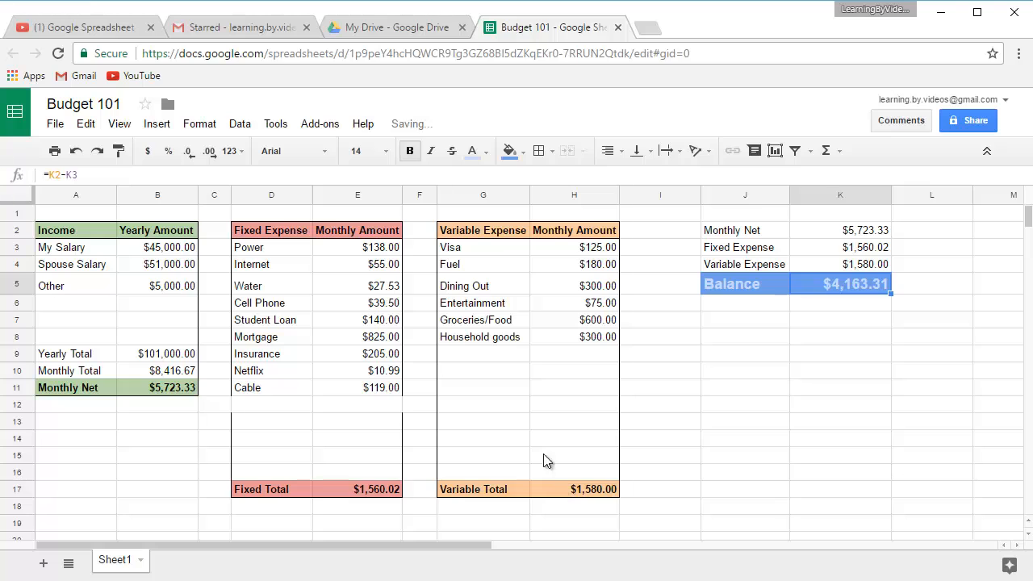
Extend the Balance formula in K5 to also subtract the variable expense, as =K2-K3-K4.
double_click(841, 287)
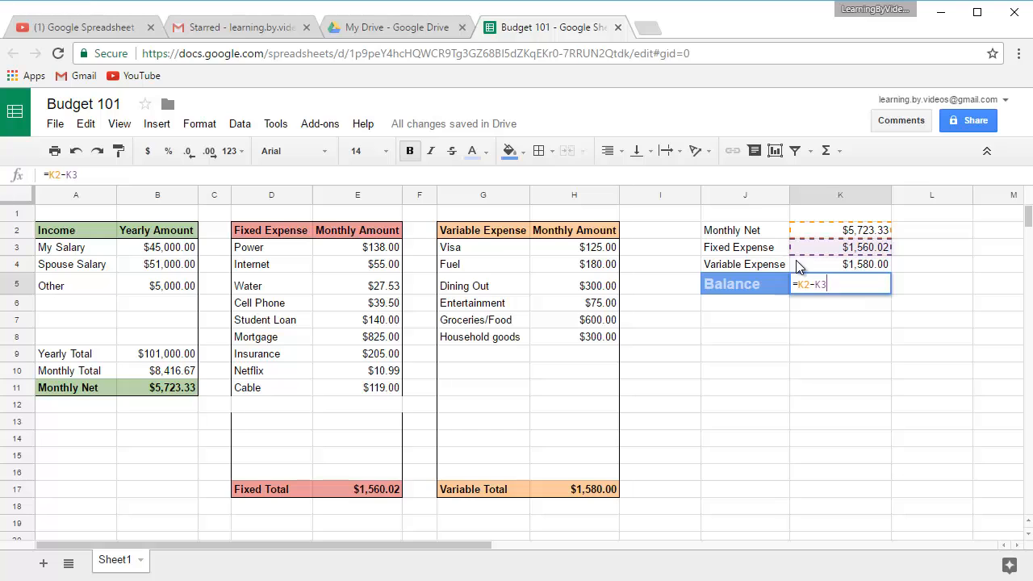
type("-")
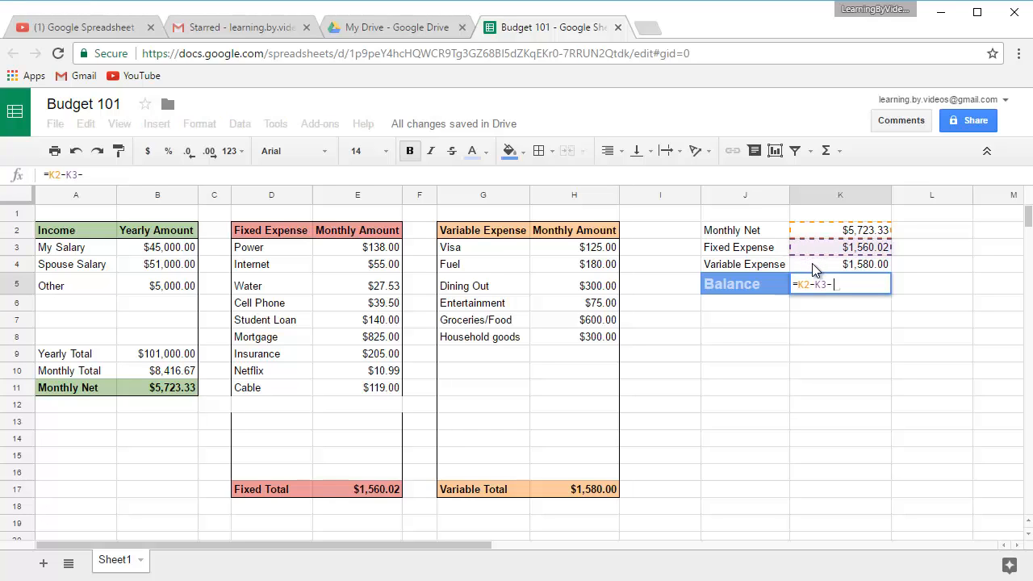
left_click(812, 264)
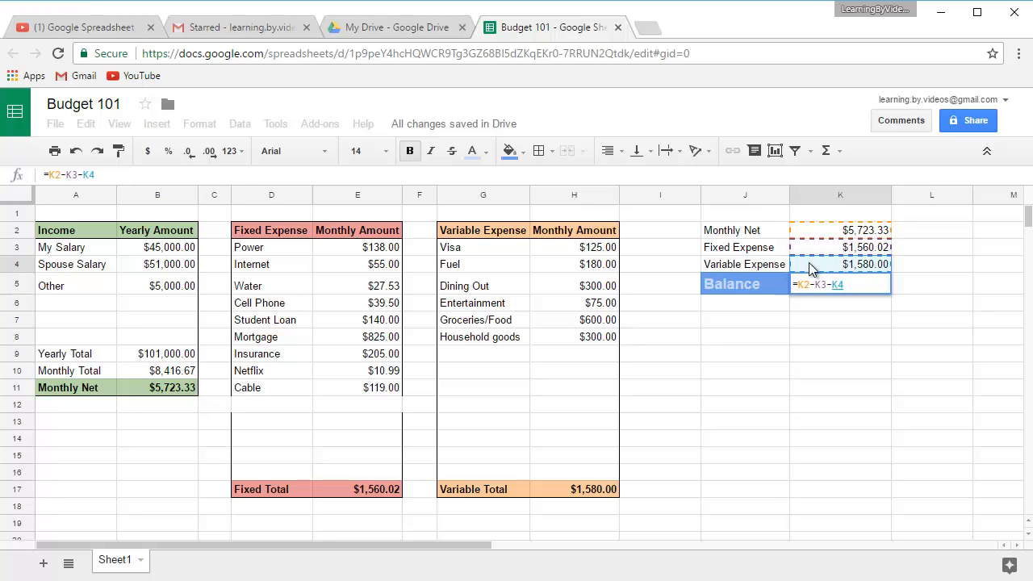
key("Return")
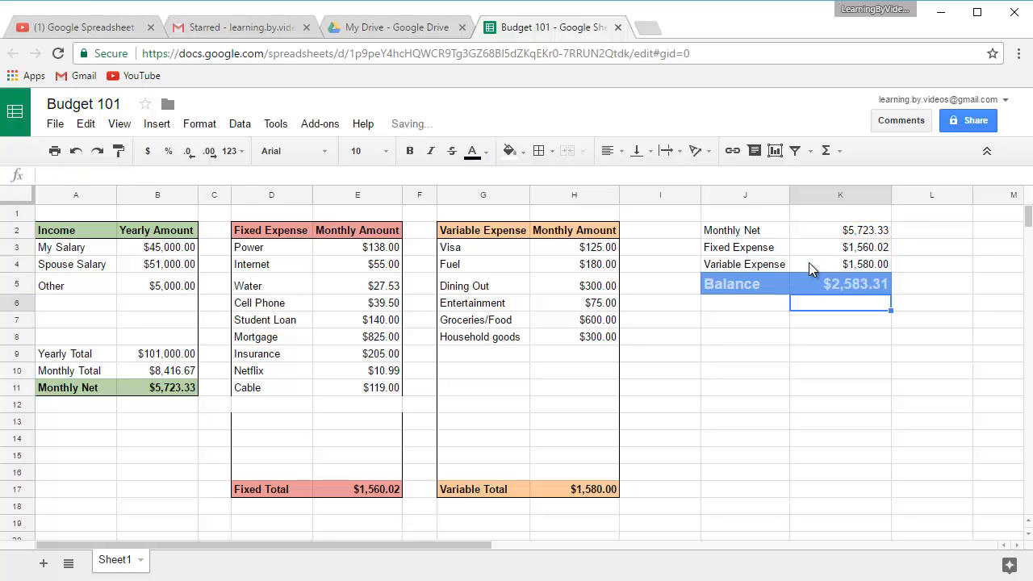
Rewrite the Balance formula in K5 as =K2-sum(K3:K4), subtracting the summed expenses from the monthly net.
left_click(815, 283)
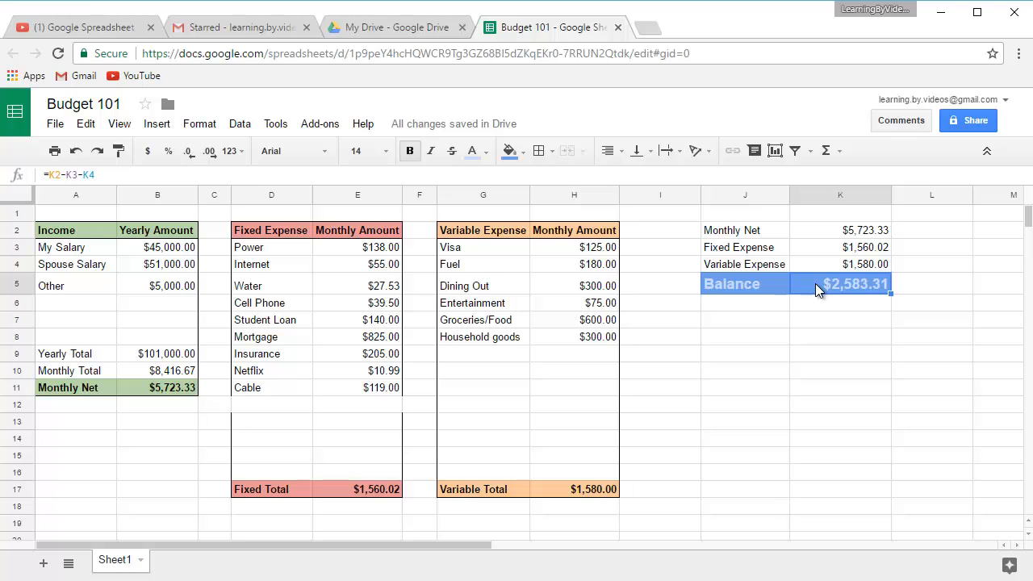
double_click(815, 283)
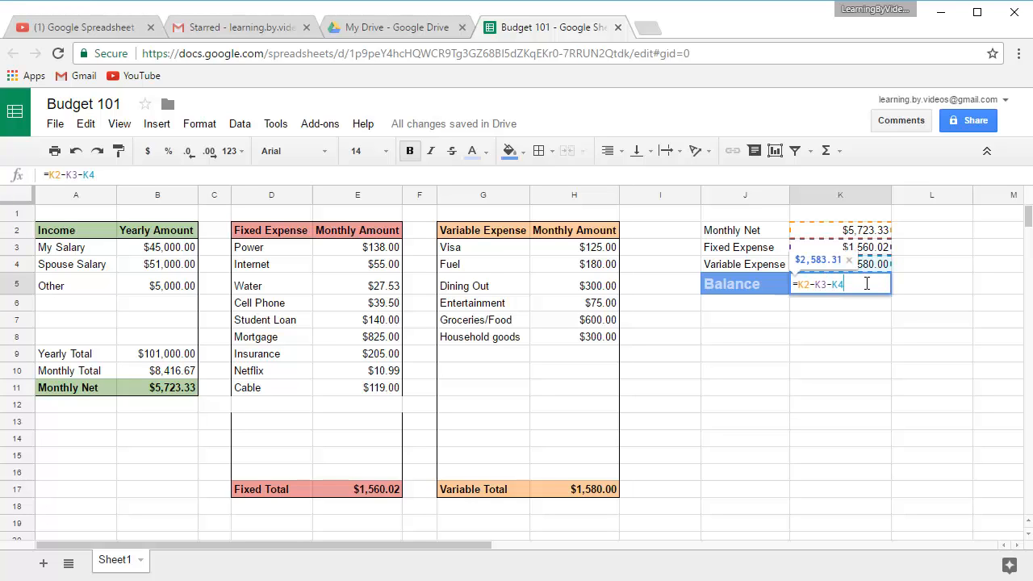
key("BackSpace")
key("BackSpace")
key("BackSpace")
key("BackSpace")
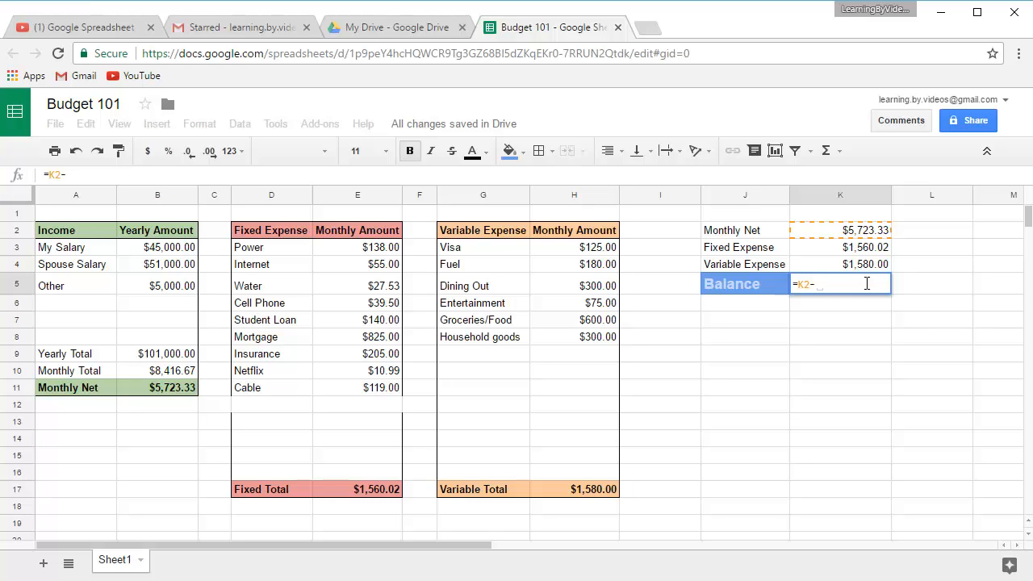
type("(")
key("BackSpace")
type("sum")
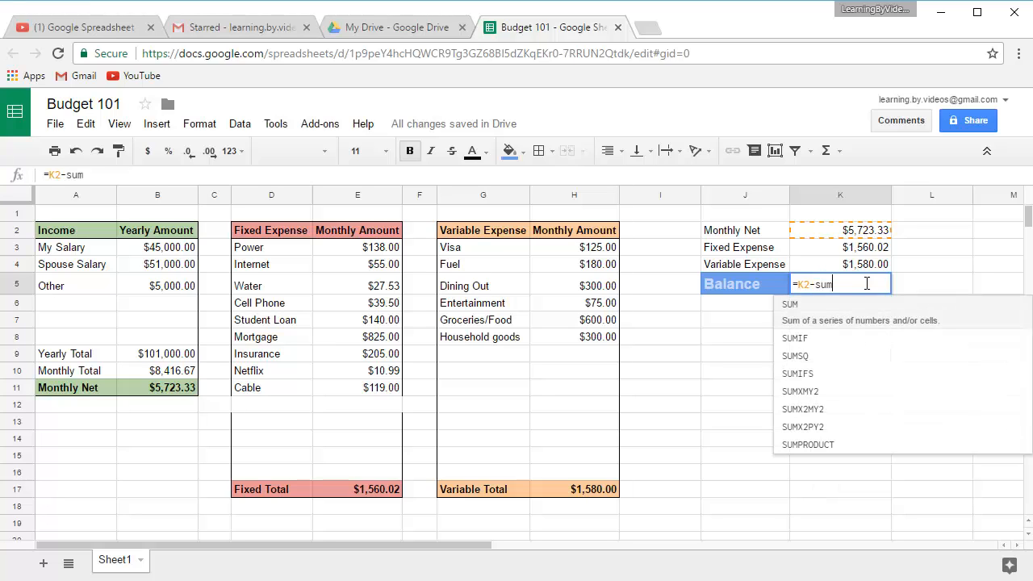
type("(")
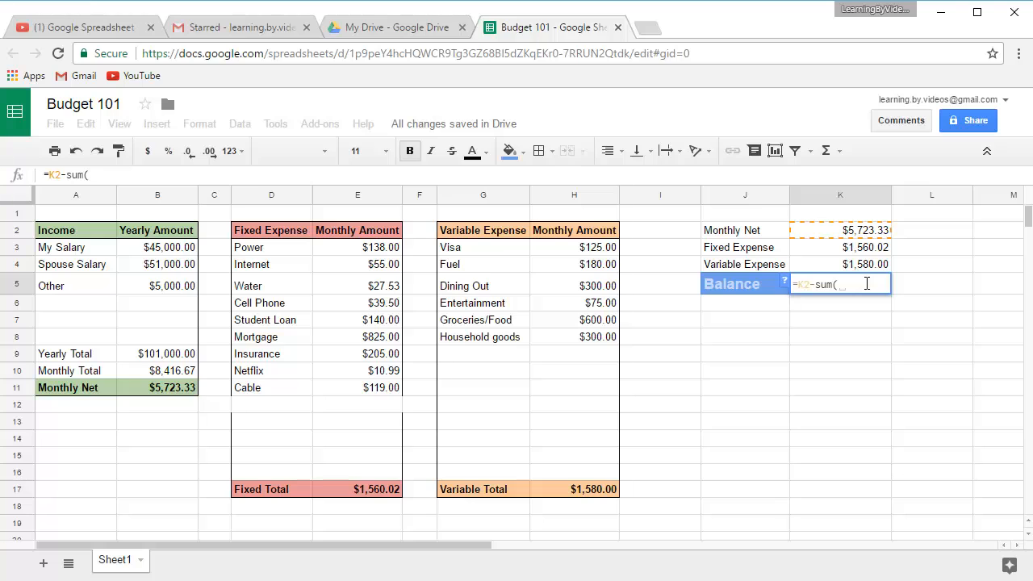
left_click(861, 247)
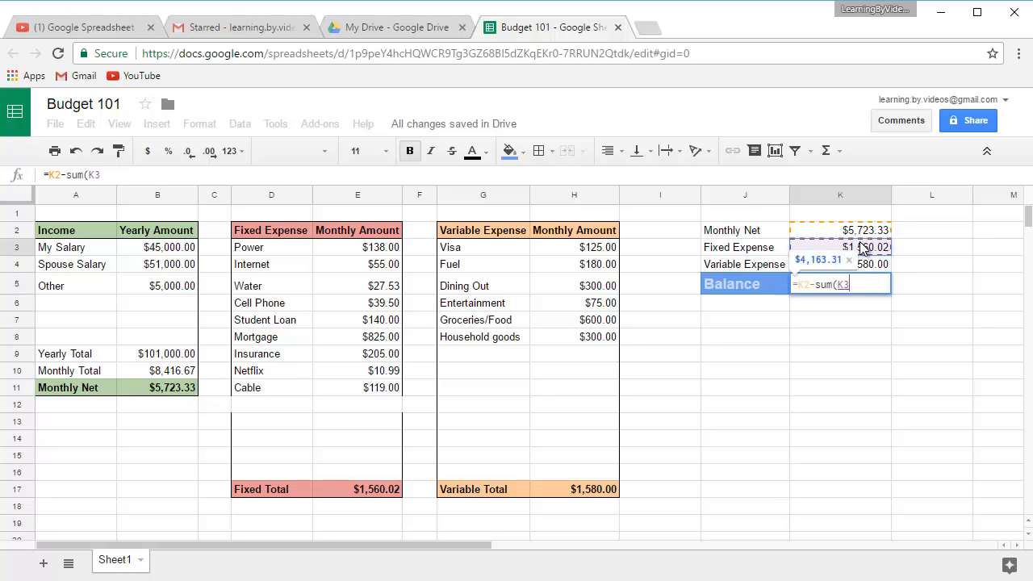
left_click_drag(862, 247, 866, 267)
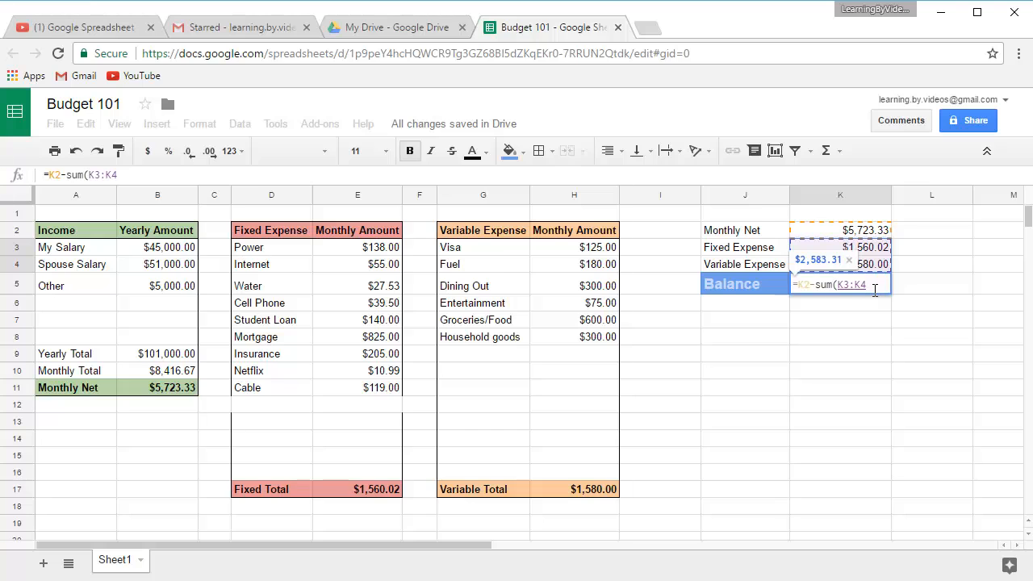
type(")")
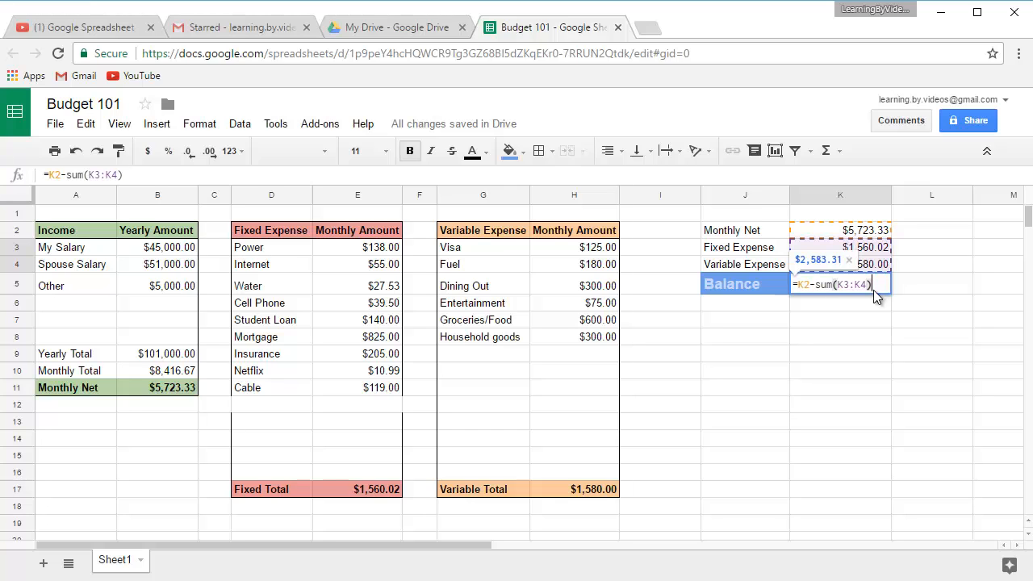
key("Return")
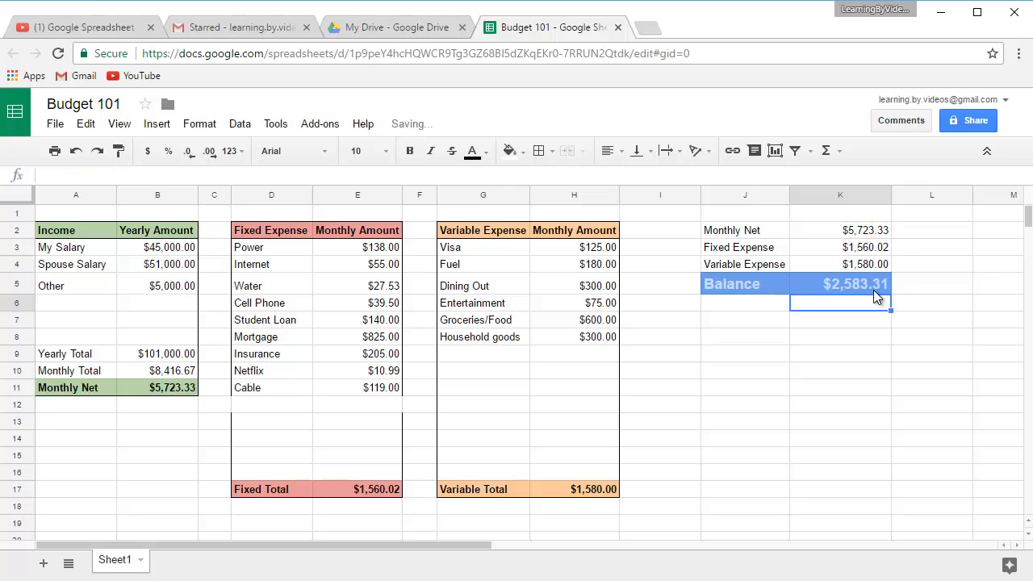
Review the Balance formula in K5 and the variable expense amounts from Visa to Household goods (H3:H8).
left_click(855, 282)
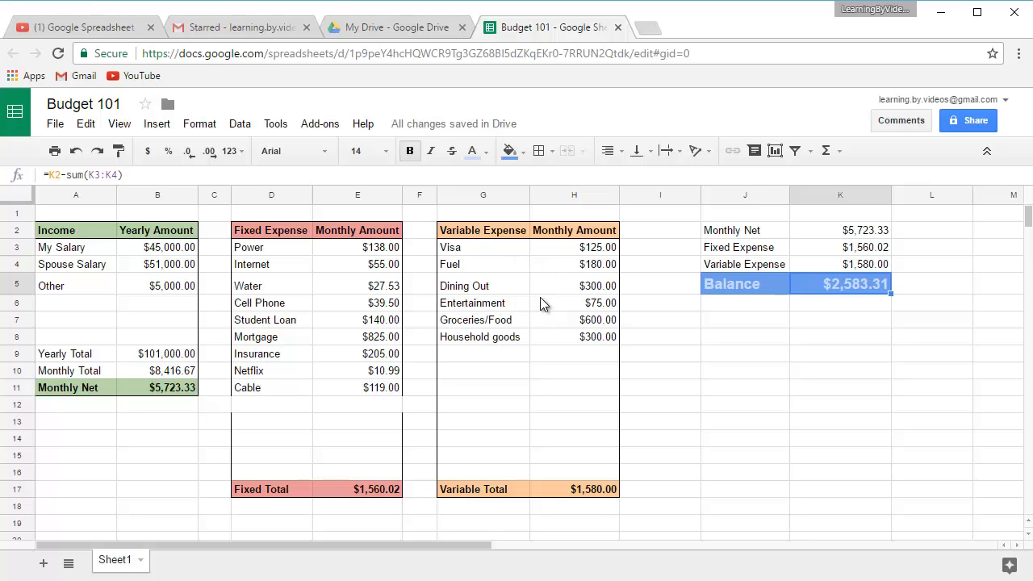
left_click(557, 257)
left_click_drag(557, 257, 556, 339)
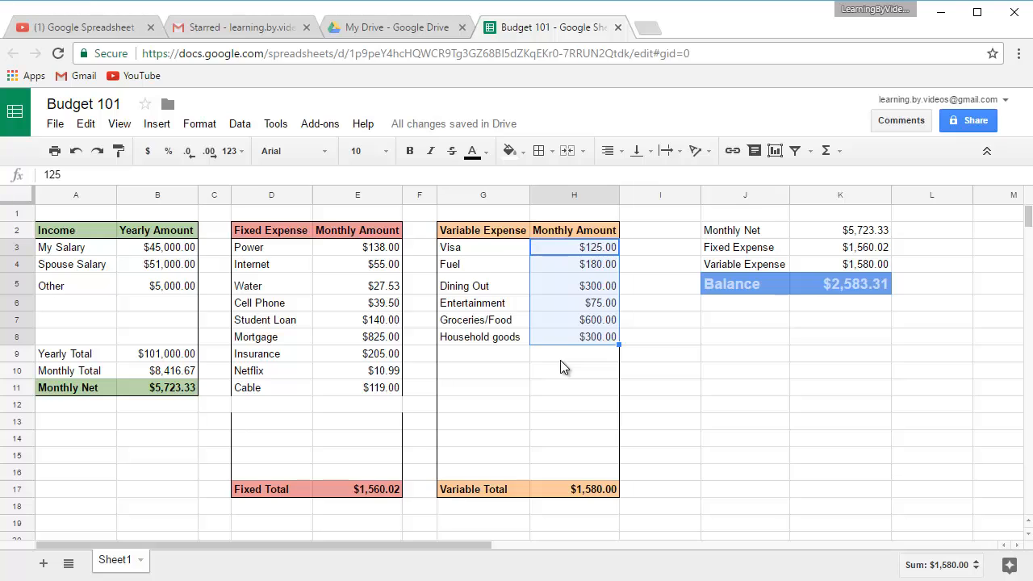